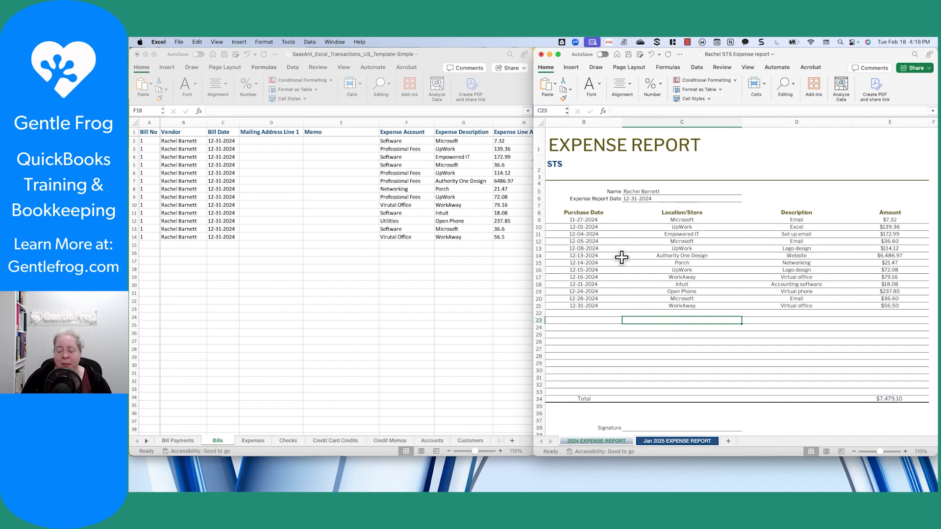
Step: Highlight the bill lines' Expense Account entries in the template, switch to QuickBooks, and filter the chart of accounts by "virtual"
left_click(434, 278)
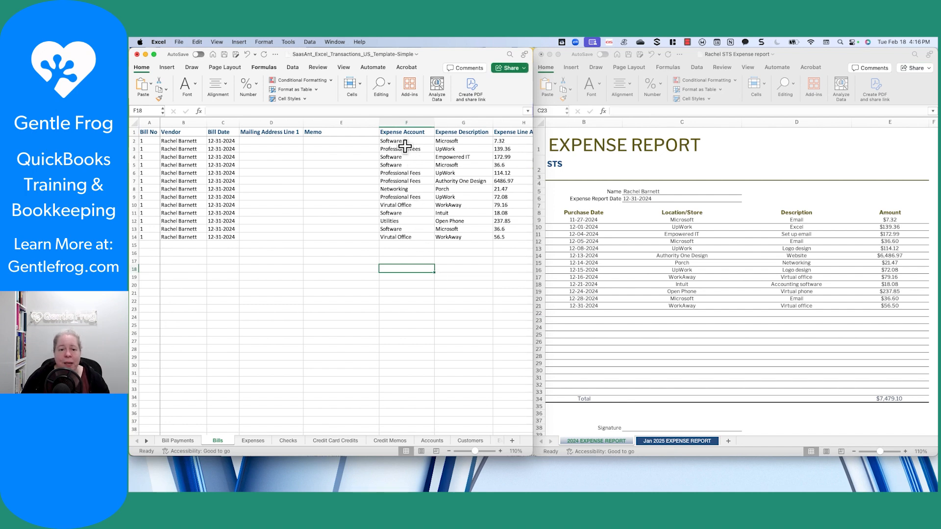
left_click_drag(404, 143, 401, 237)
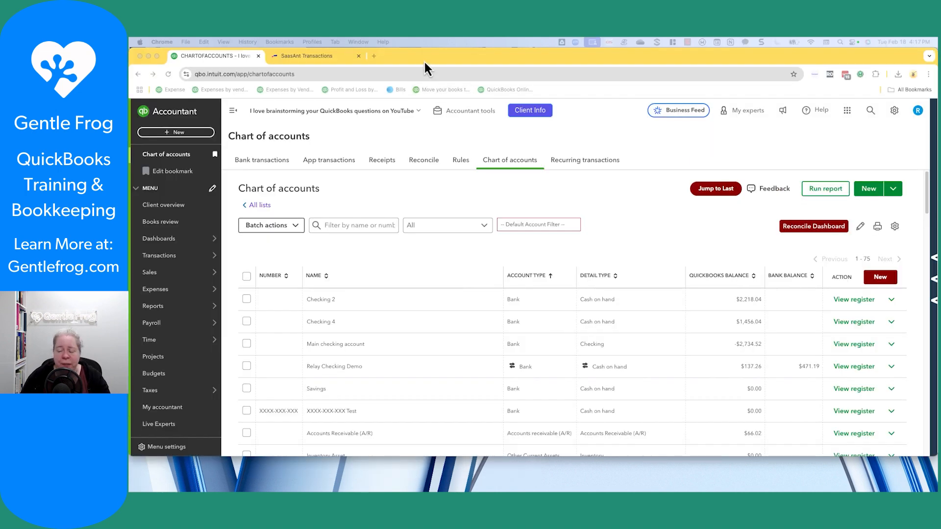
left_click_drag(425, 61, 775, 66)
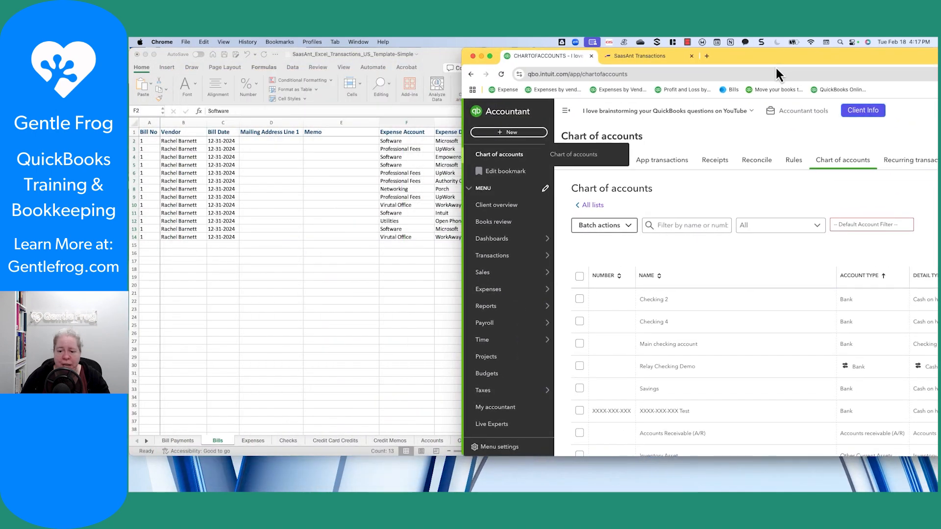
left_click(668, 221)
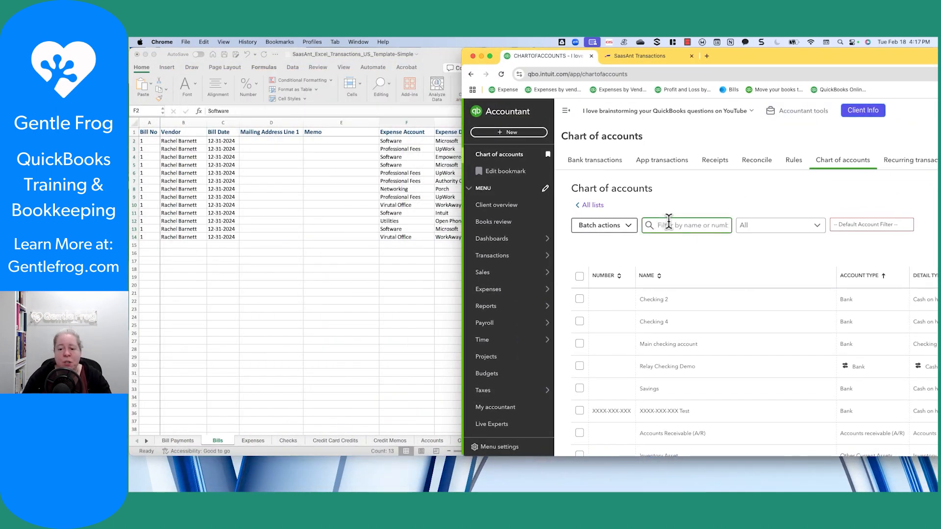
type("virtual")
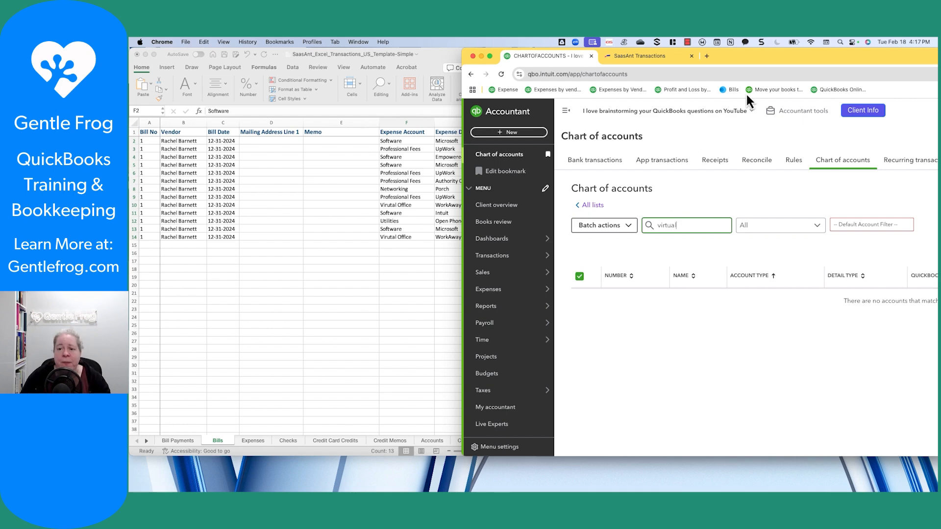
Step: Clear the "virtual" filter from the chart of accounts and move the browser window away from the spreadsheets
left_click_drag(740, 59, 401, 56)
double_click(328, 223)
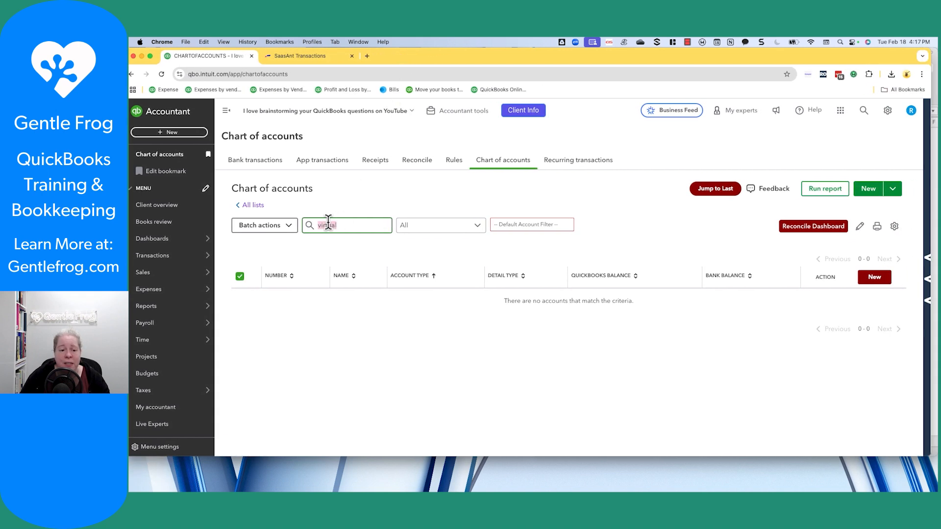
key("BackSpace")
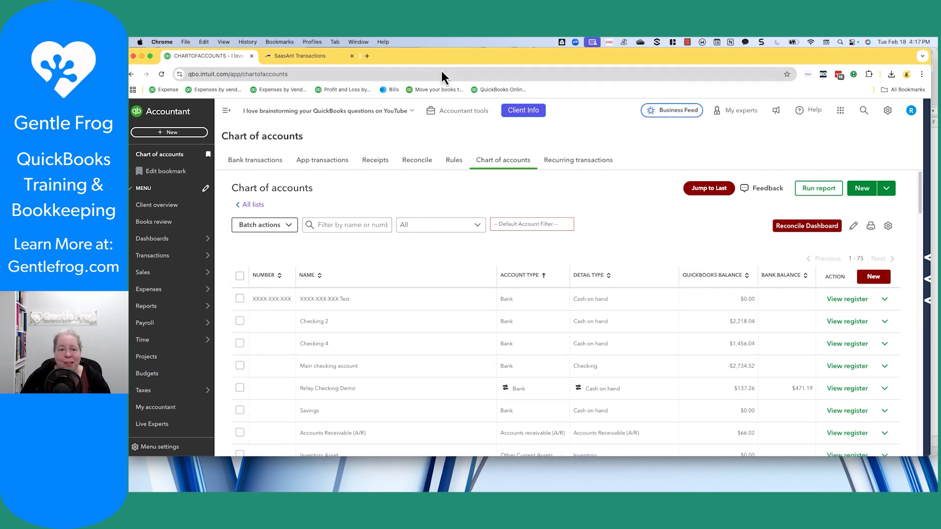
left_click_drag(440, 65, 940, 100)
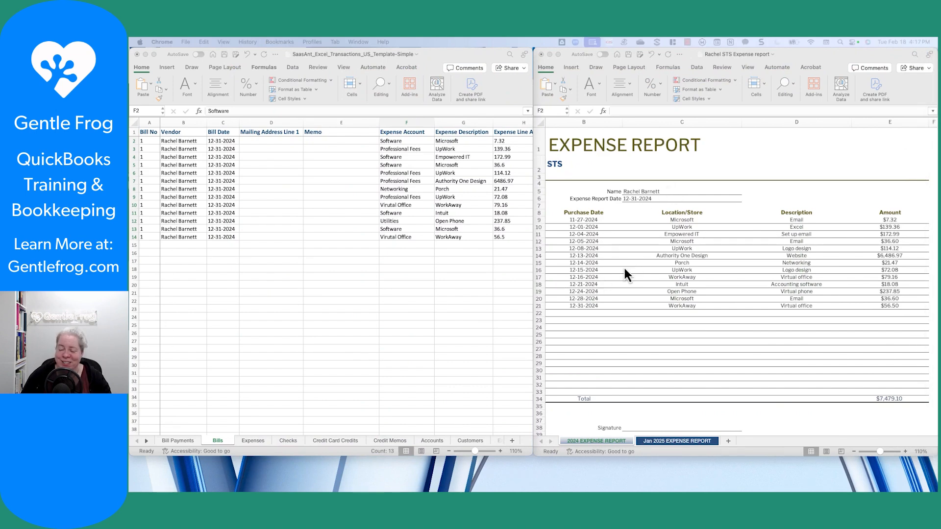
Step: Maximize the SaasAnt template workbook, open its Accounts sheet at 180% zoom, and select cell A3
left_click(441, 54)
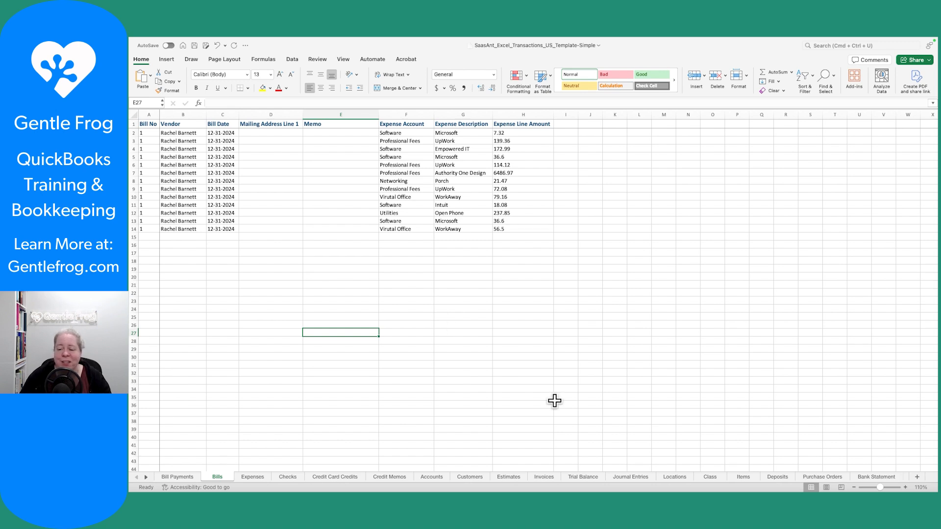
left_click(433, 477)
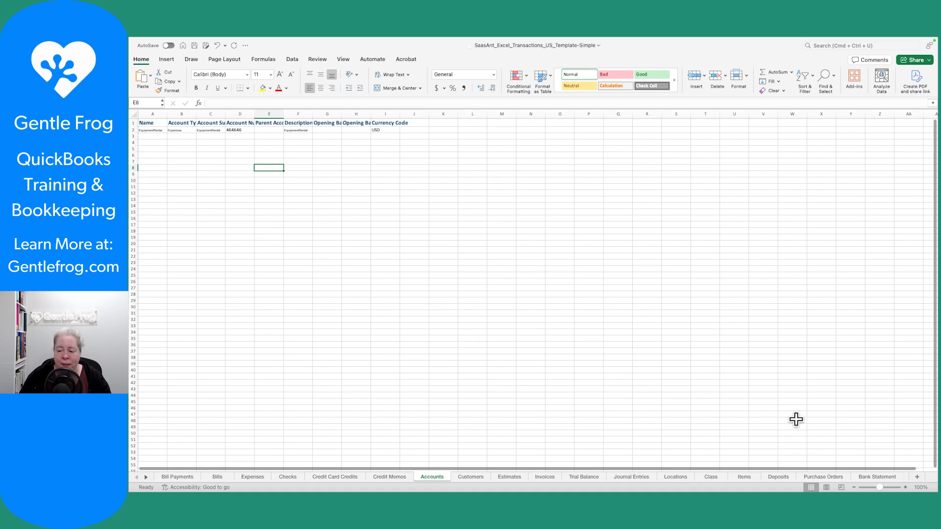
left_click(905, 487)
left_click(905, 488)
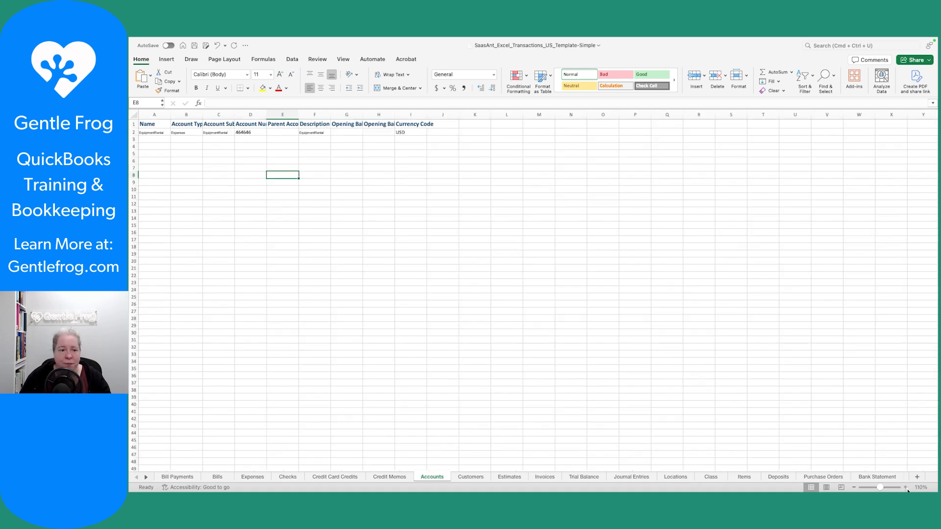
left_click(905, 488)
left_click(905, 488)
left_click(905, 488)
left_click(905, 488)
left_click(905, 488)
left_click(905, 487)
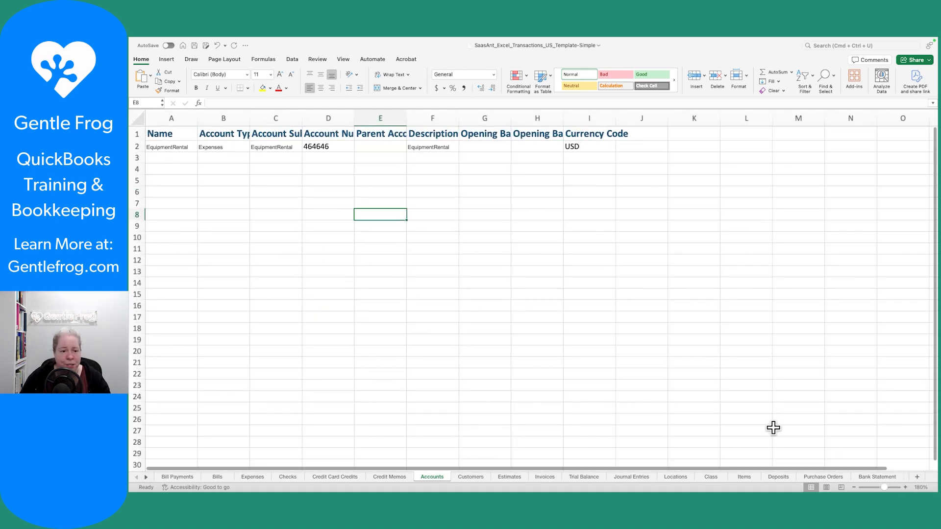
left_click(226, 180)
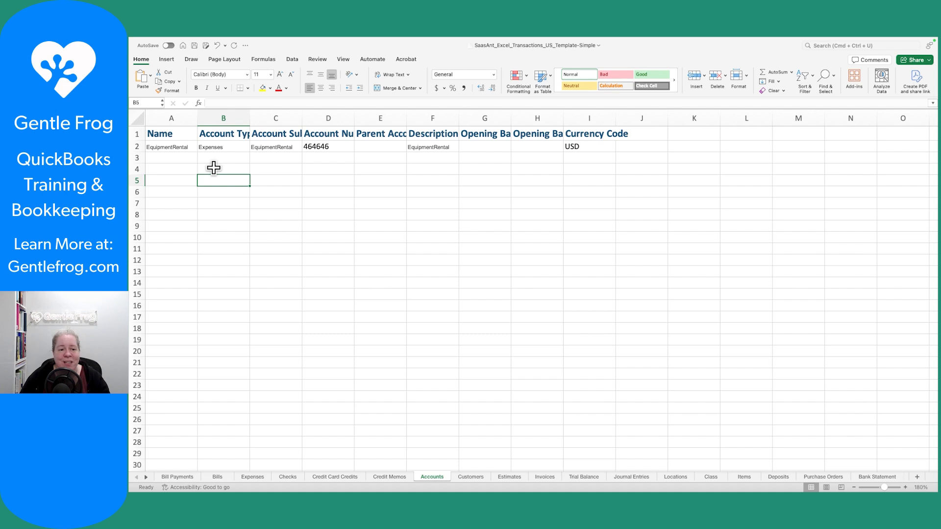
key("Left")
key("Up")
key("Up")
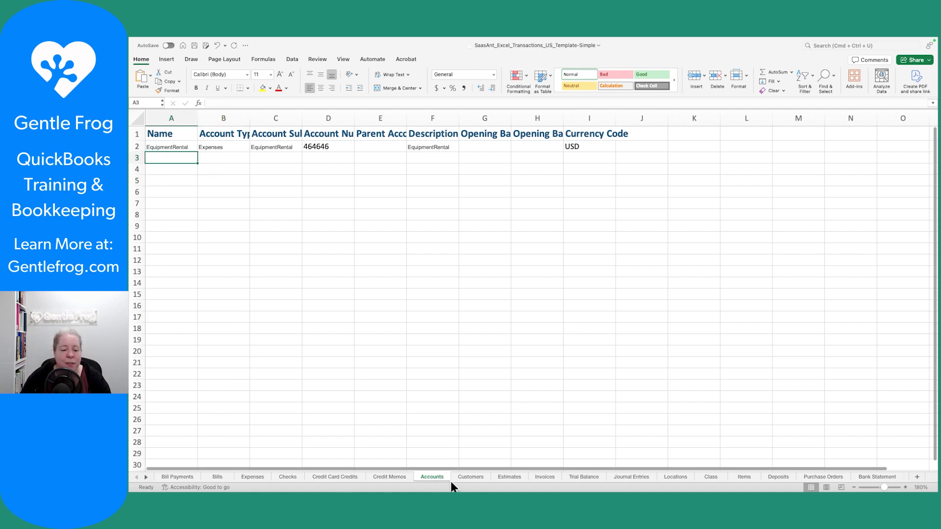
Step: Copy the Expense Account entries in F2:F15 of the Bills sheet
left_click(218, 476)
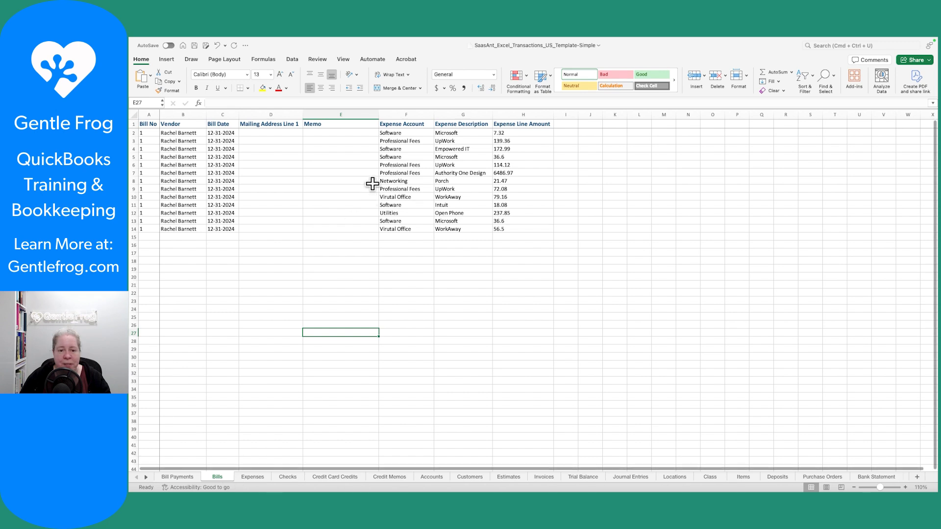
left_click_drag(392, 131, 399, 238)
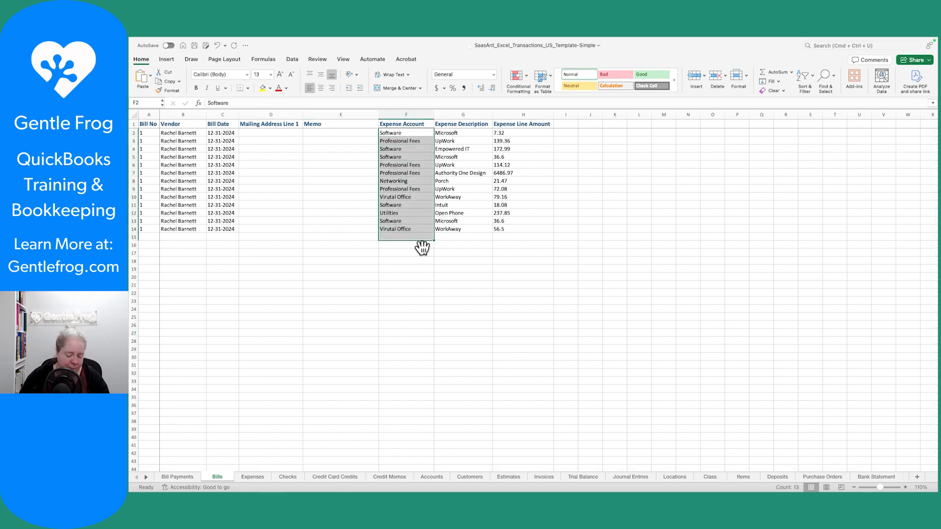
key("super+c")
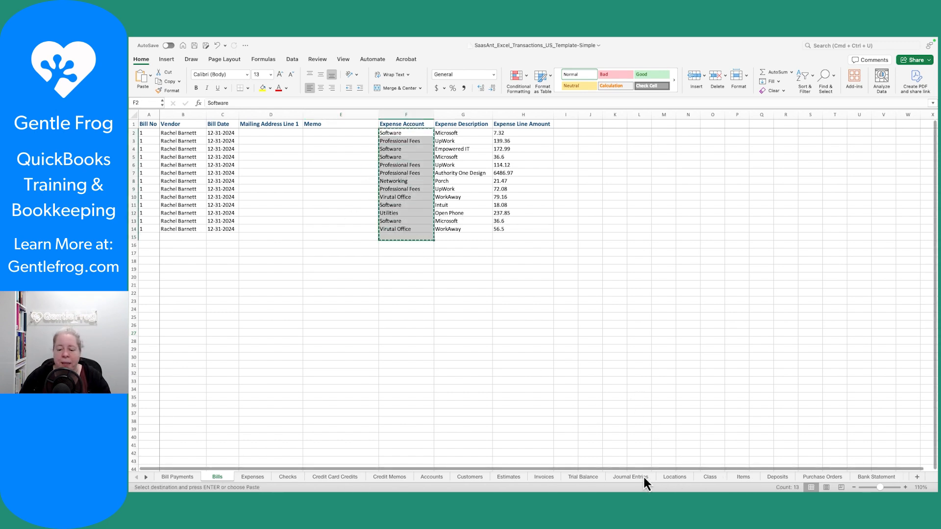
Step: Autofit all column widths on the Accounts sheet so every heading fits
left_click(425, 480)
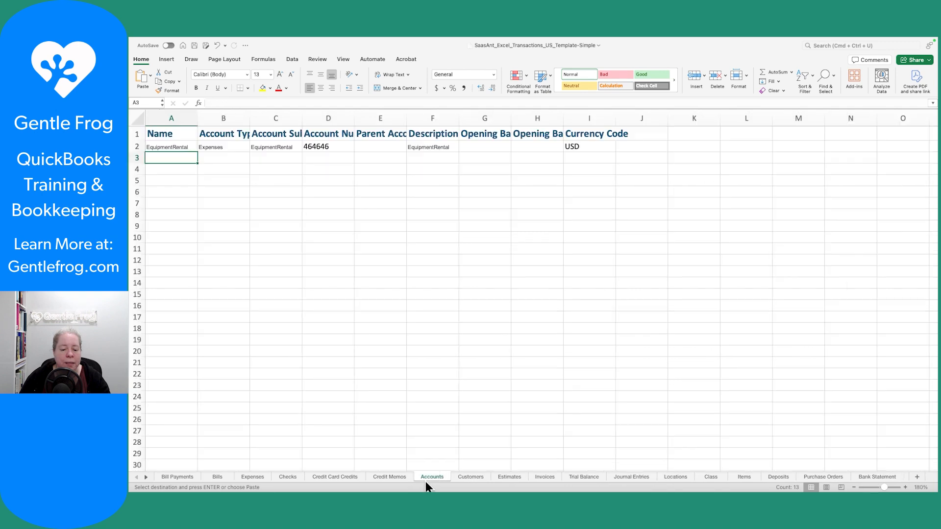
double_click(250, 119)
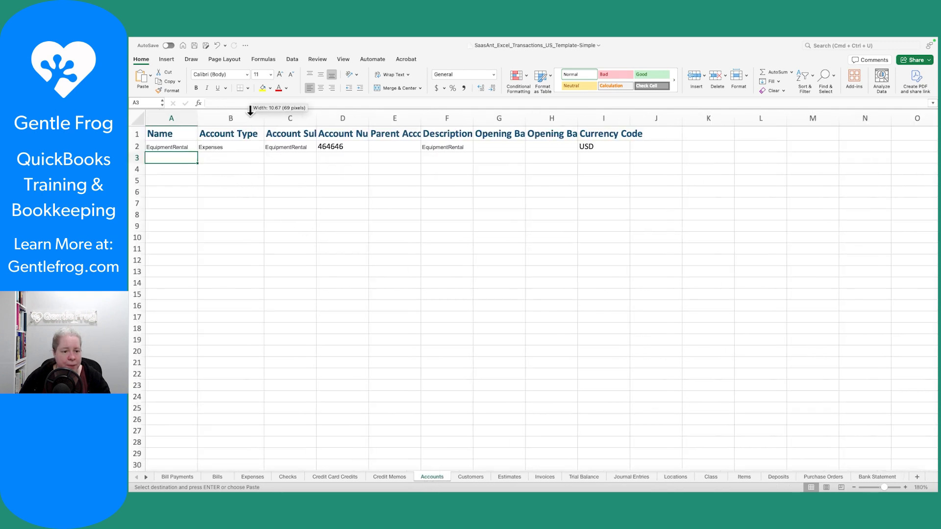
left_click(138, 118)
double_click(198, 118)
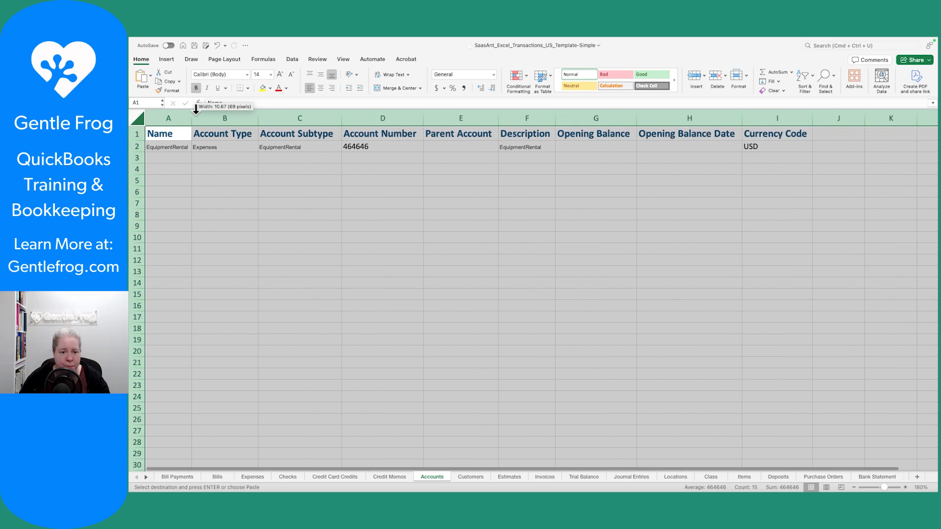
left_click(319, 157)
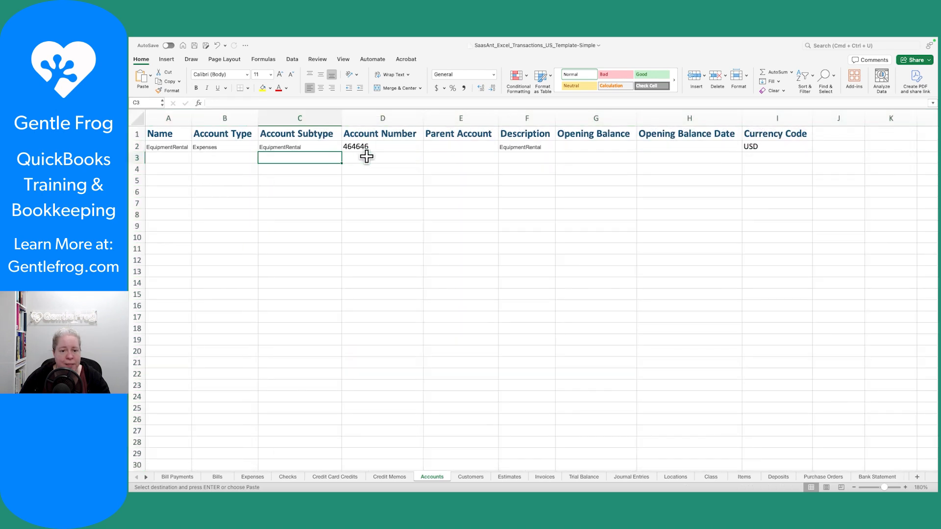
Step: Paste the copied expense accounts into the Name column starting at A2, and reduce the pasted text's font size
left_click(176, 147)
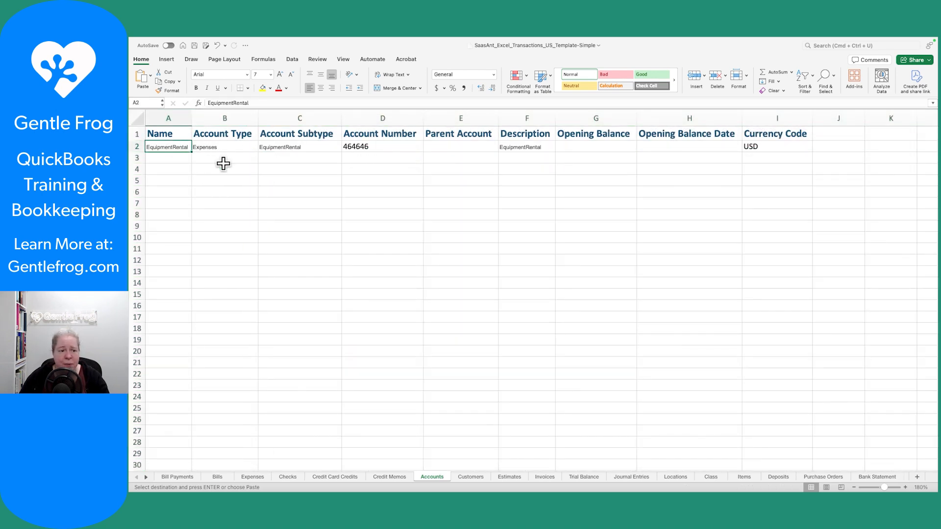
key("super+v")
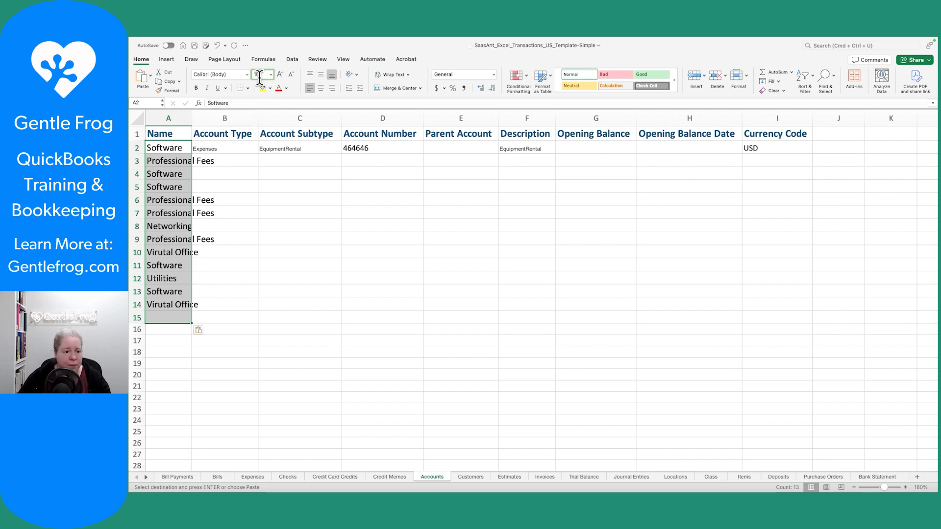
key("Return")
Step: Fill the Account Type "Expenses" from B2 down to B14, covering every listed account
left_click(236, 158)
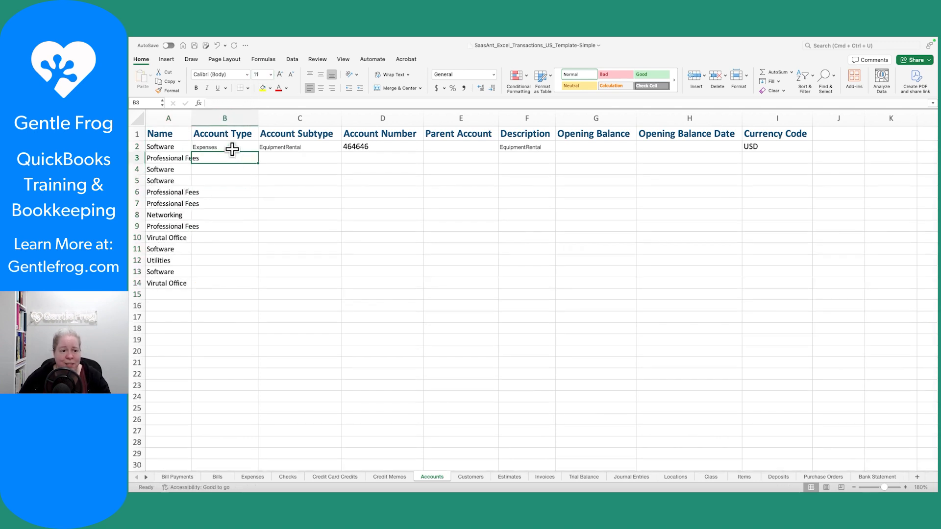
left_click(233, 149)
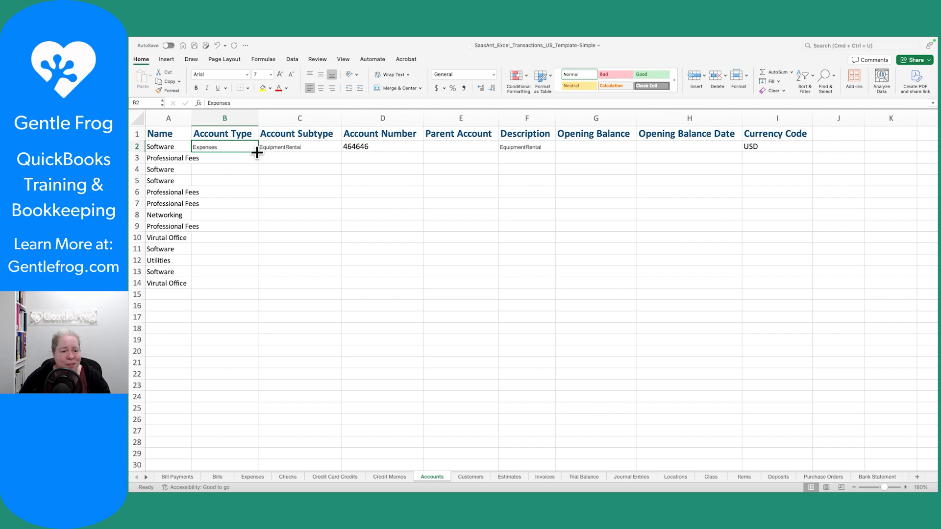
left_click_drag(257, 153, 238, 285)
left_click(314, 283)
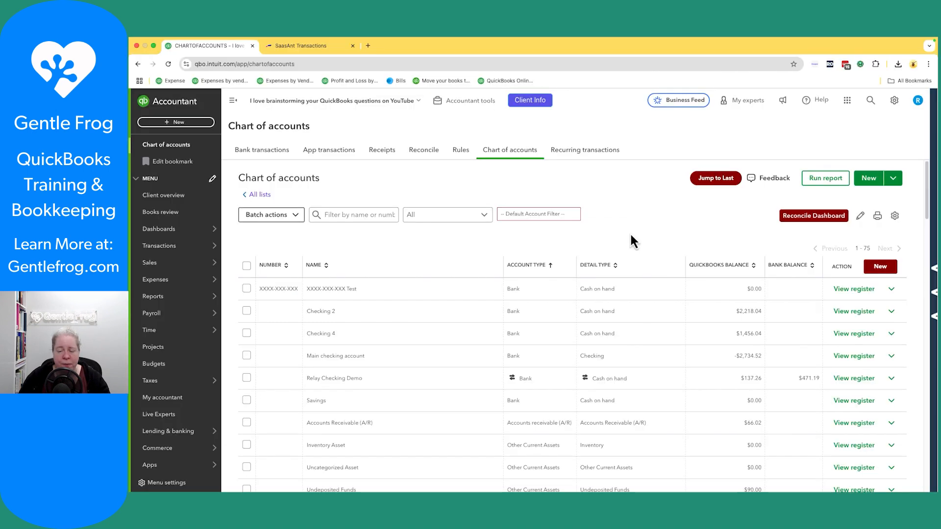
Step: Copy the detail type "Advertising/Promotional" of the Software account from the QuickBooks chart of accounts
scroll(632, 276, "down", 20)
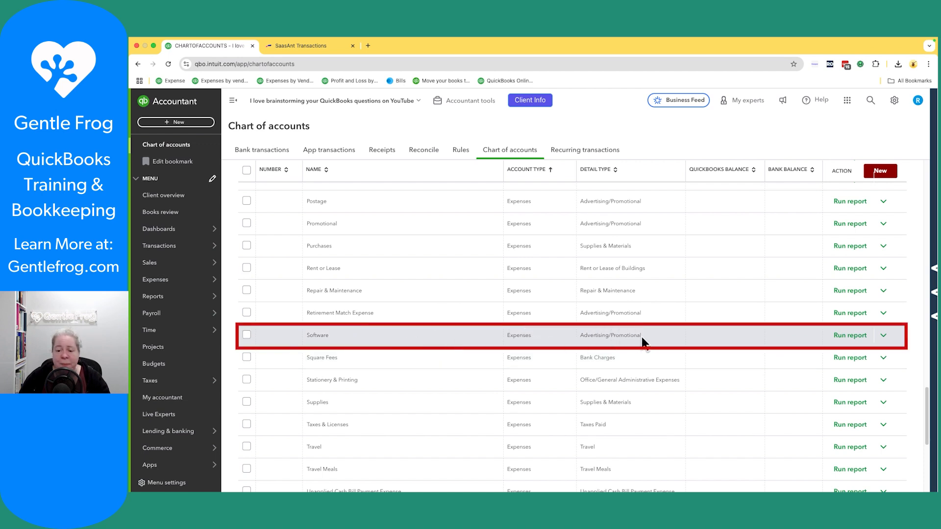
left_click_drag(642, 337, 580, 336)
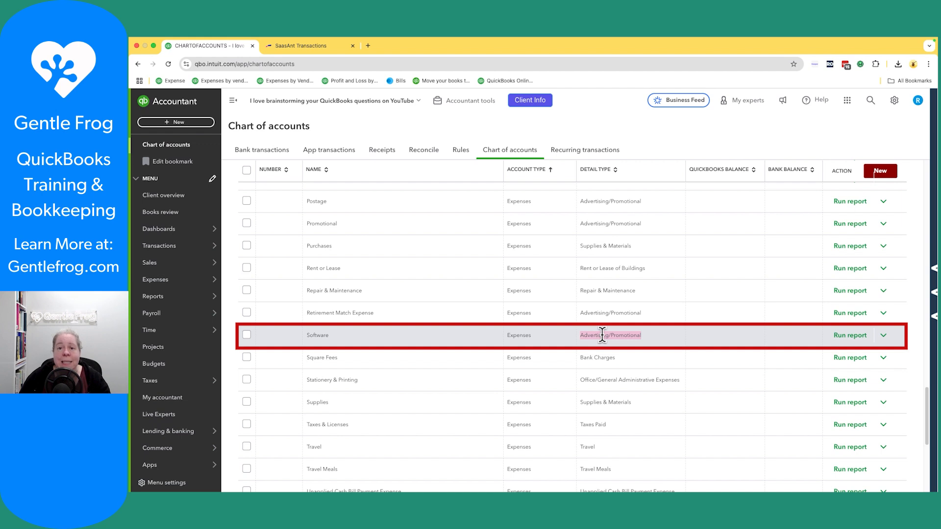
right_click(603, 336)
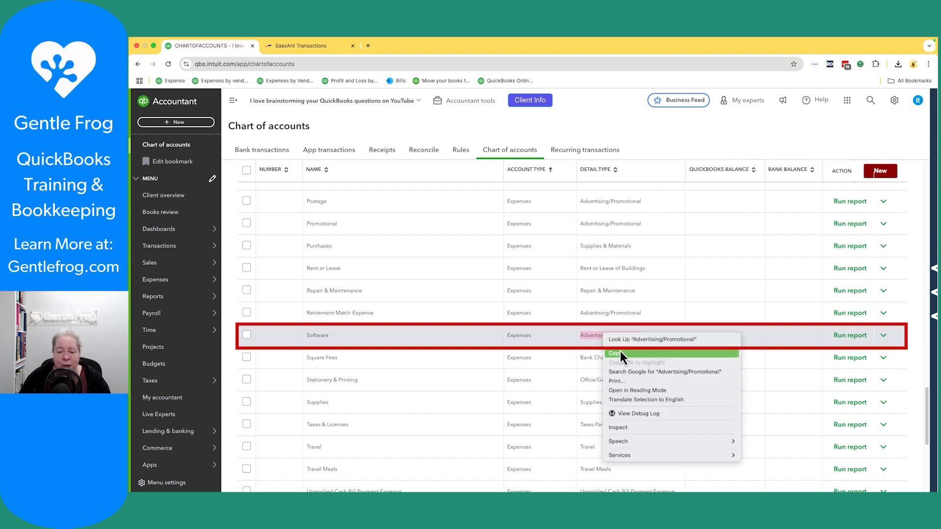
left_click(619, 350)
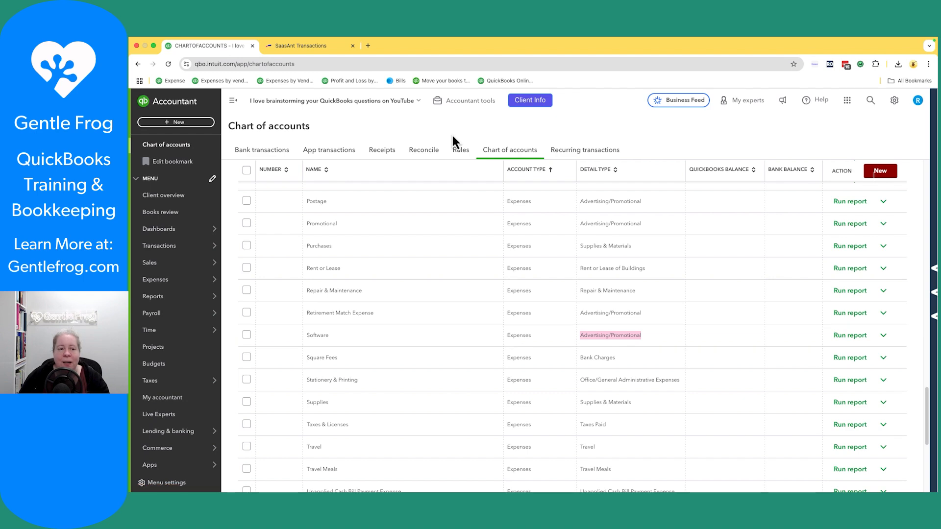
Step: Switch back to Excel, paste "Advertising/Promotional" as the Account Subtype in C2, and set its font size to 11
key("super+Tab")
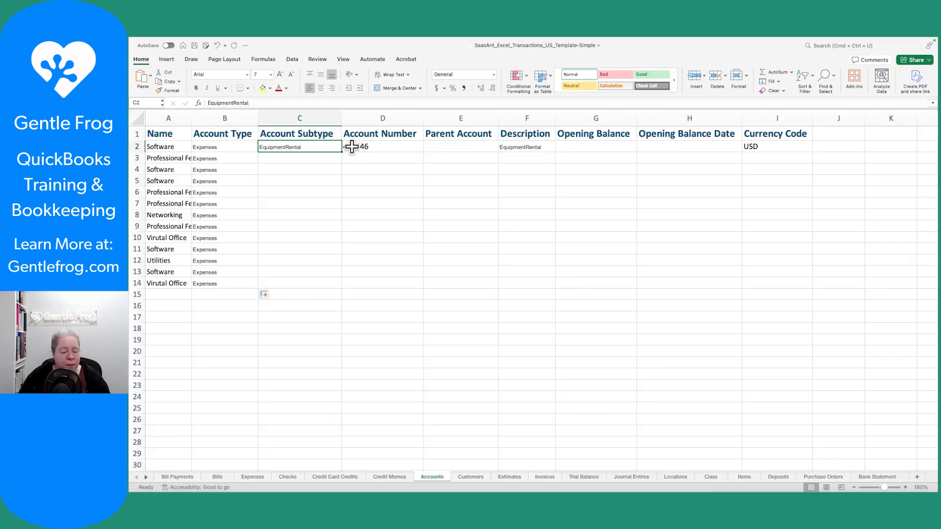
key("super+v")
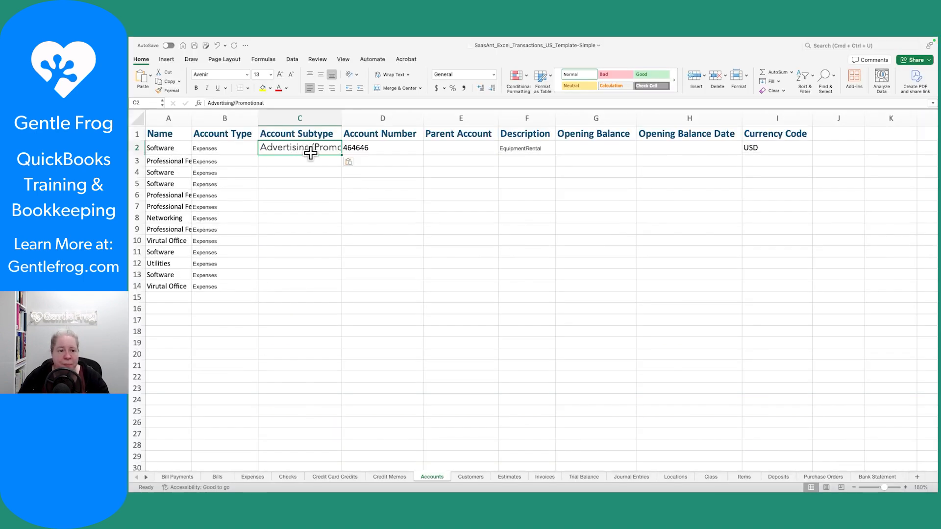
left_click(261, 74)
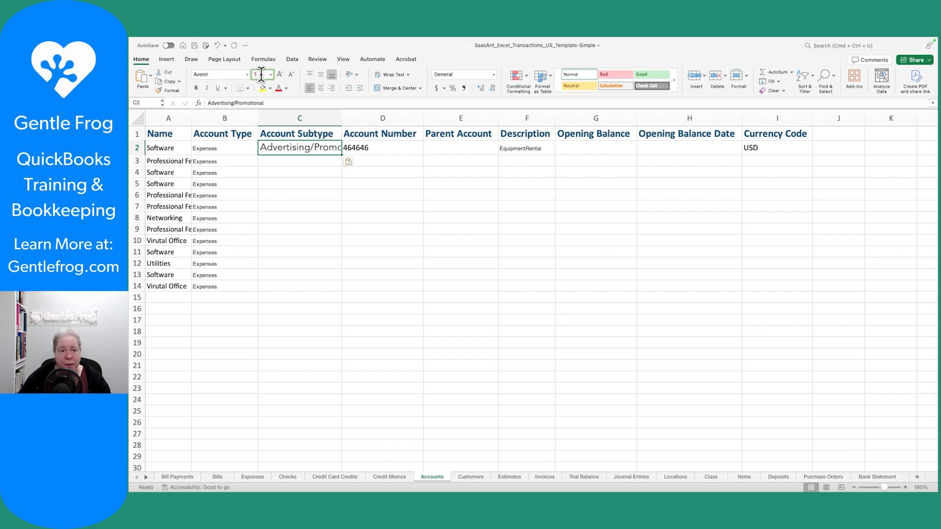
type("11")
key("Return")
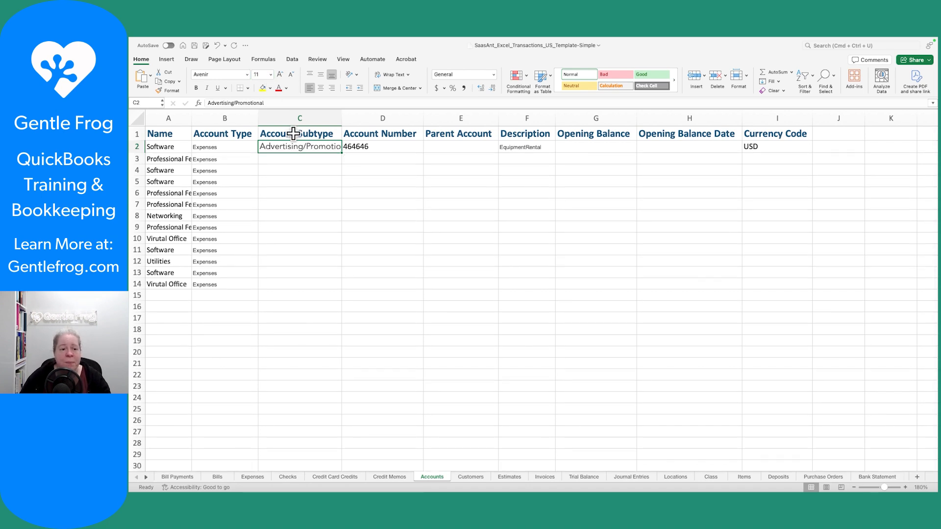
left_click(309, 160)
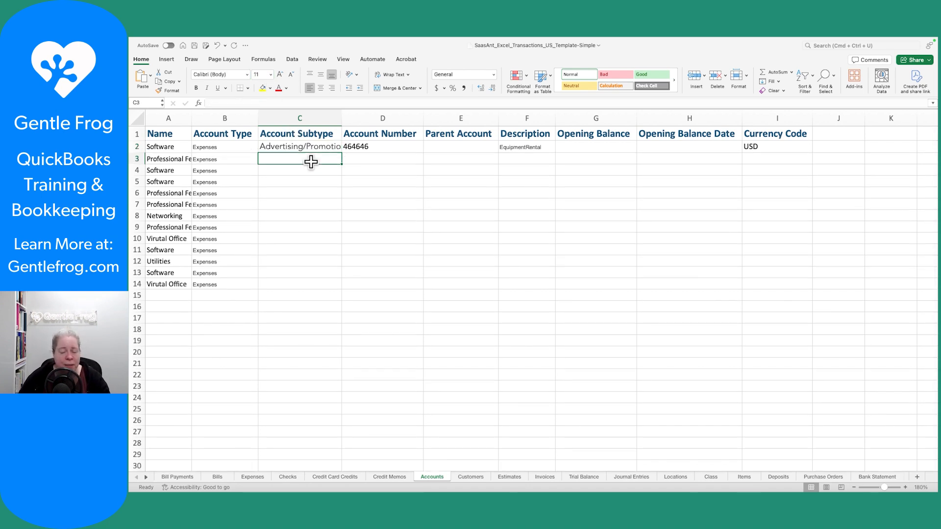
Step: Copy the formatting of Account Type cell B2 onto C2 and fill "Advertising/Promotional" down the Account Subtype column to C14
left_click_drag(237, 145, 237, 160)
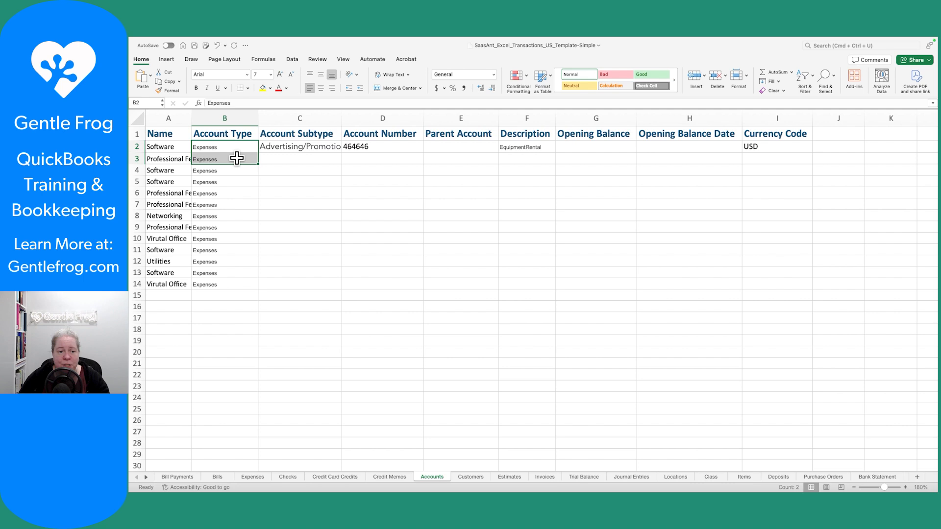
left_click(288, 146)
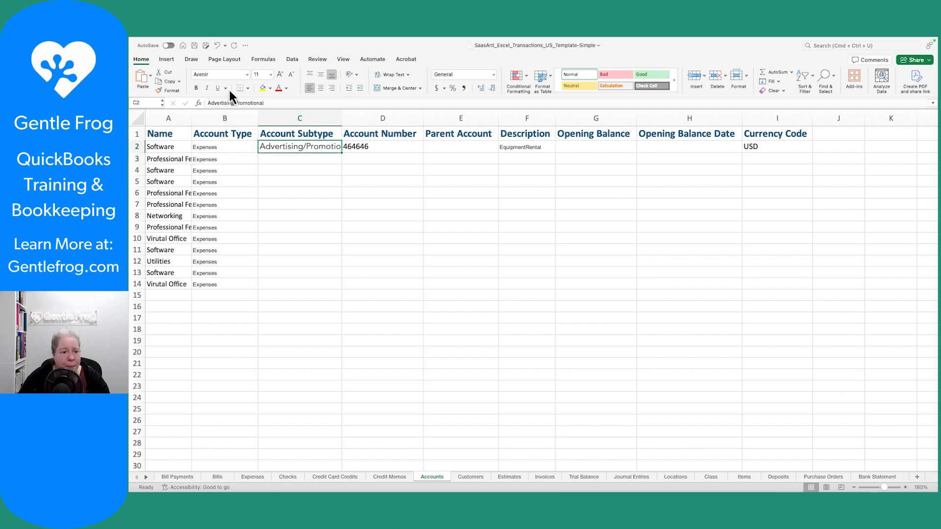
left_click(216, 146)
left_click(168, 90)
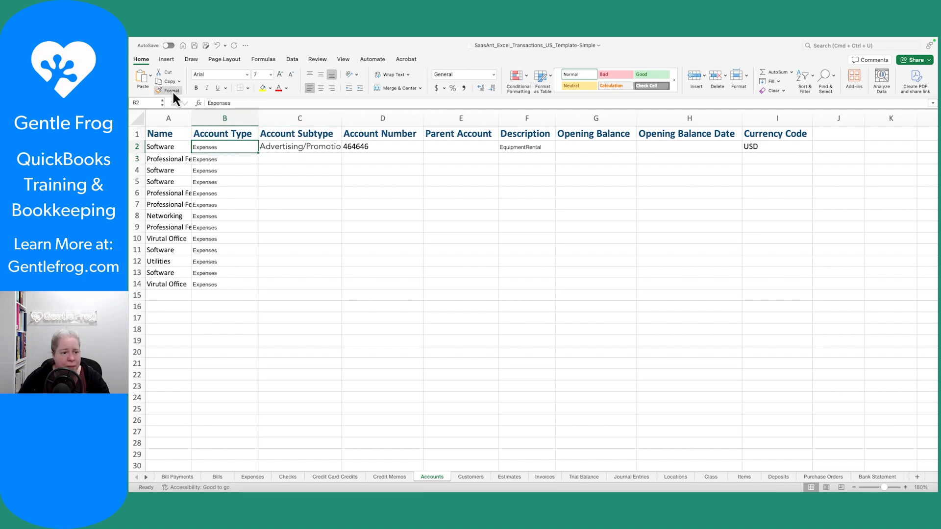
left_click(303, 147)
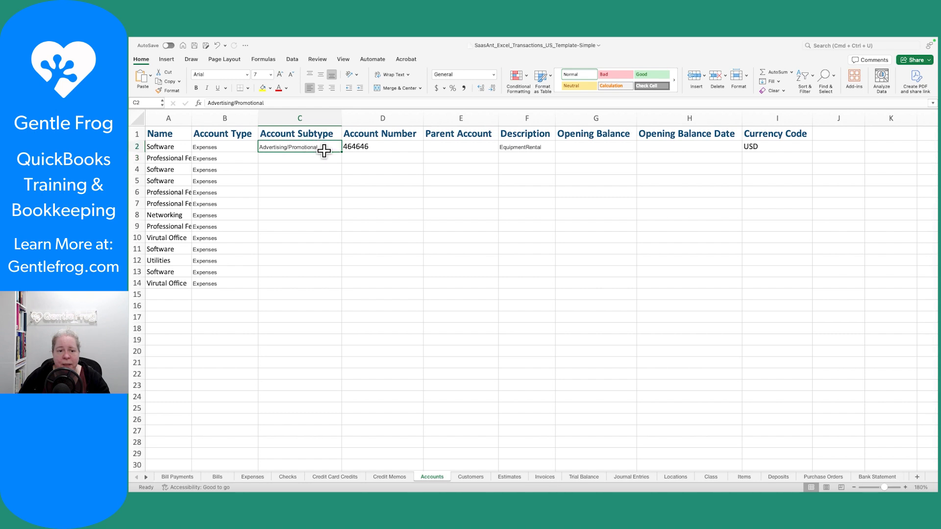
left_click_drag(341, 152, 319, 287)
Step: Clear the sample Account Number, Description and Currency Code values from row 2, and save the workbook
left_click(368, 150)
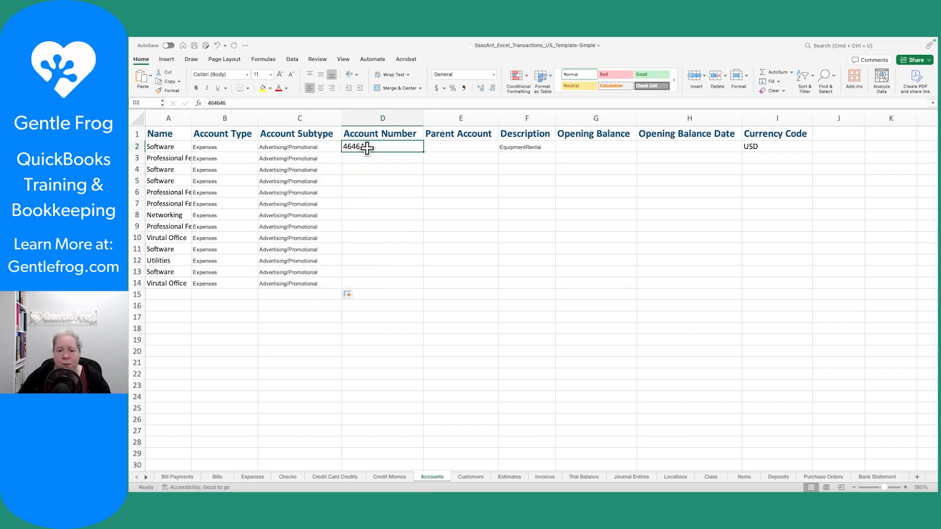
key("BackSpace")
key("Tab")
key("Tab")
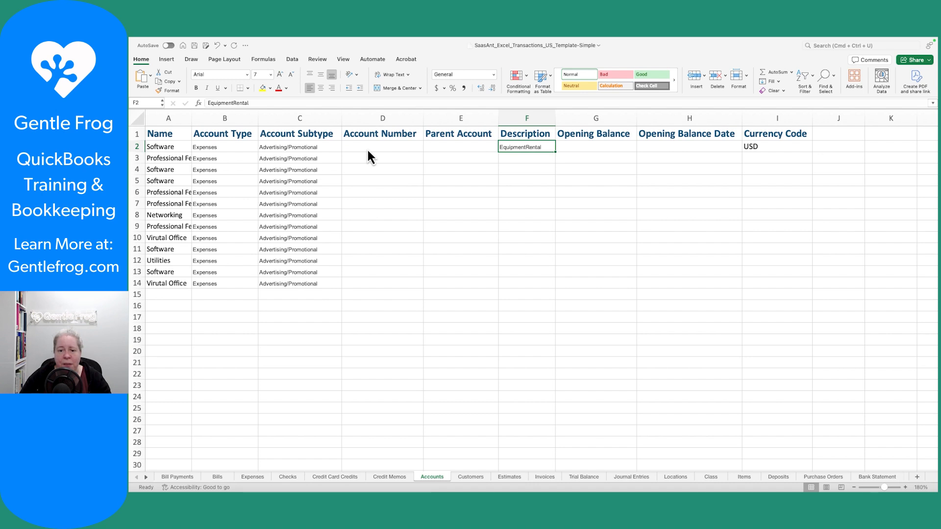
key("BackSpace")
key("Tab")
key("Tab")
key("Tab")
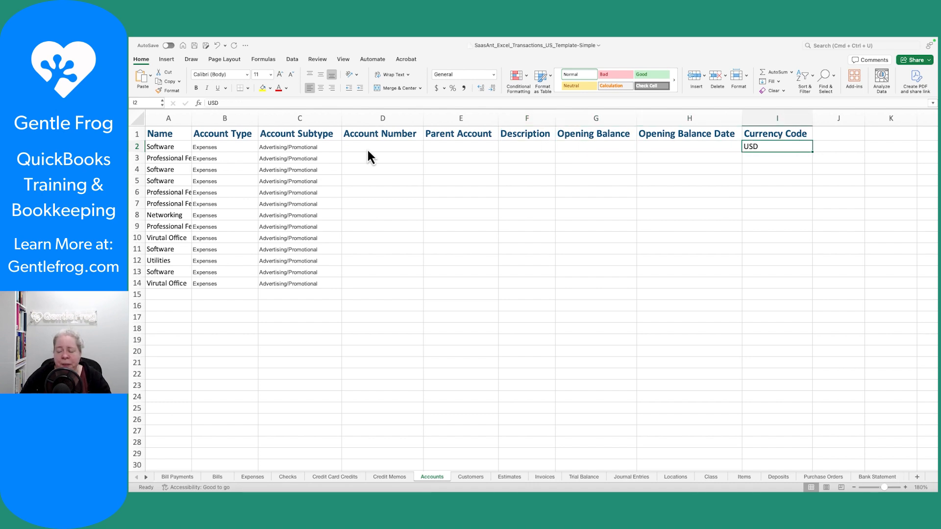
key("BackSpace")
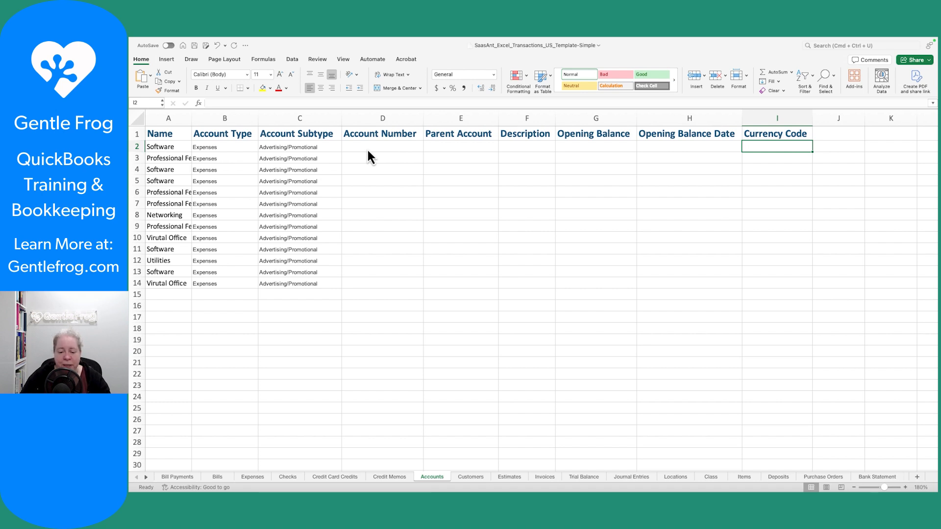
left_click(390, 177)
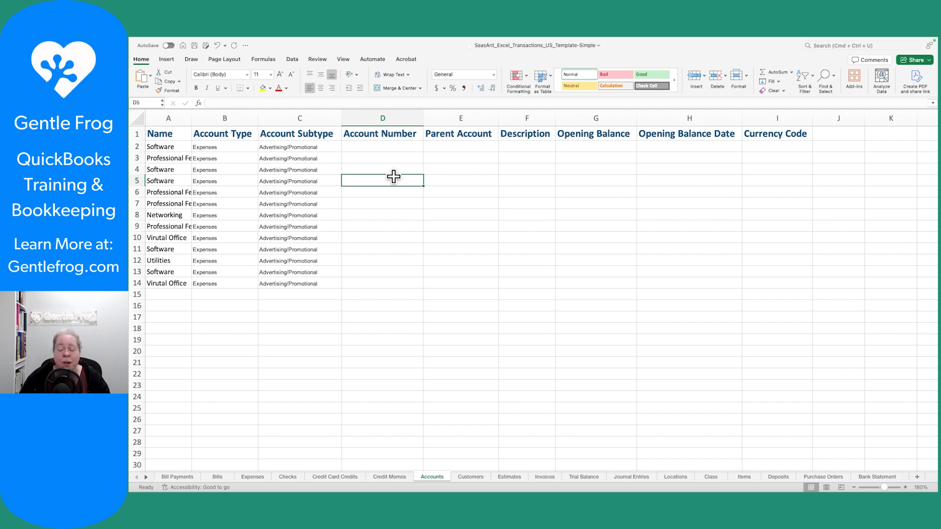
left_click(194, 45)
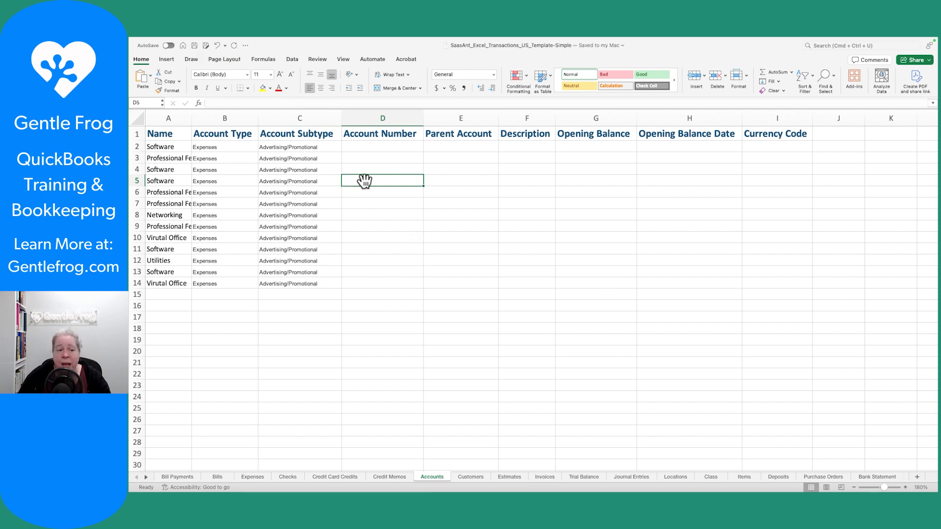
Step: Fit the Name column's width to its contents and sort the account rows A to Z by name, expanding the selection
left_click(177, 198)
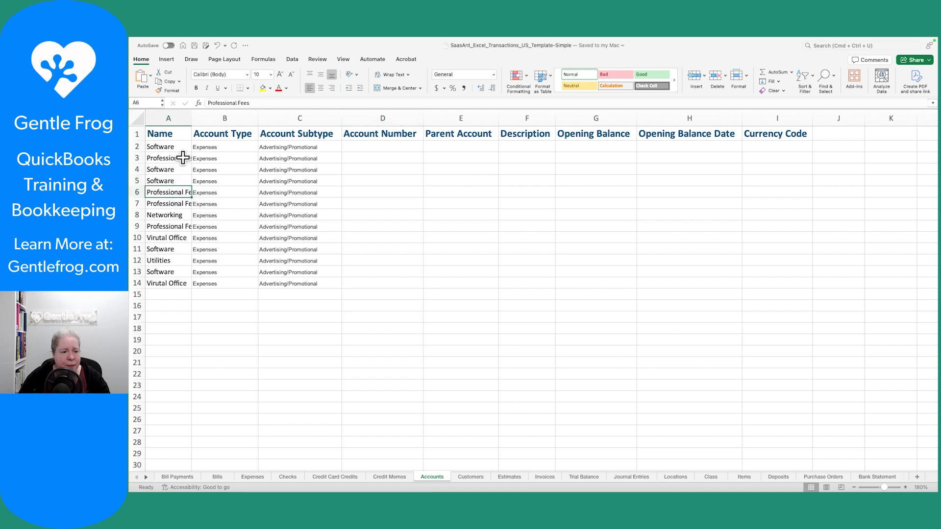
double_click(192, 118)
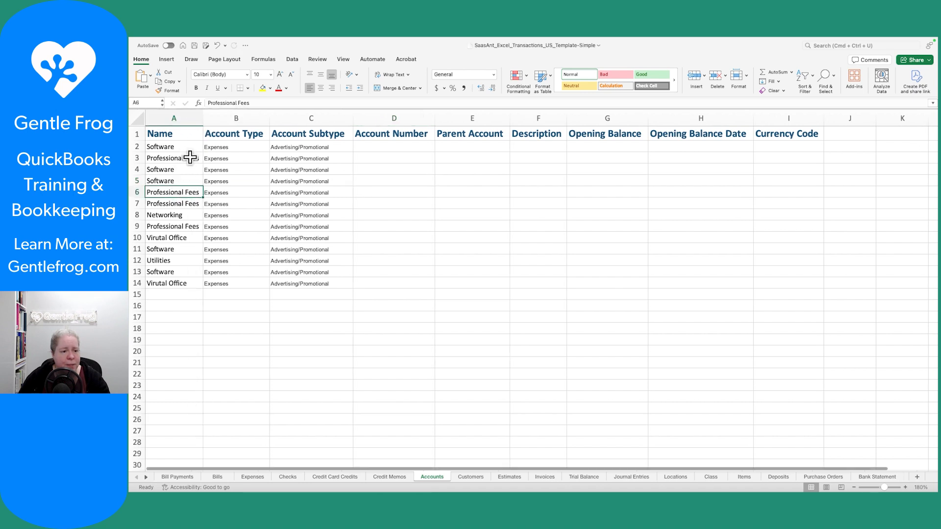
left_click(178, 148)
left_click_drag(177, 150, 174, 284)
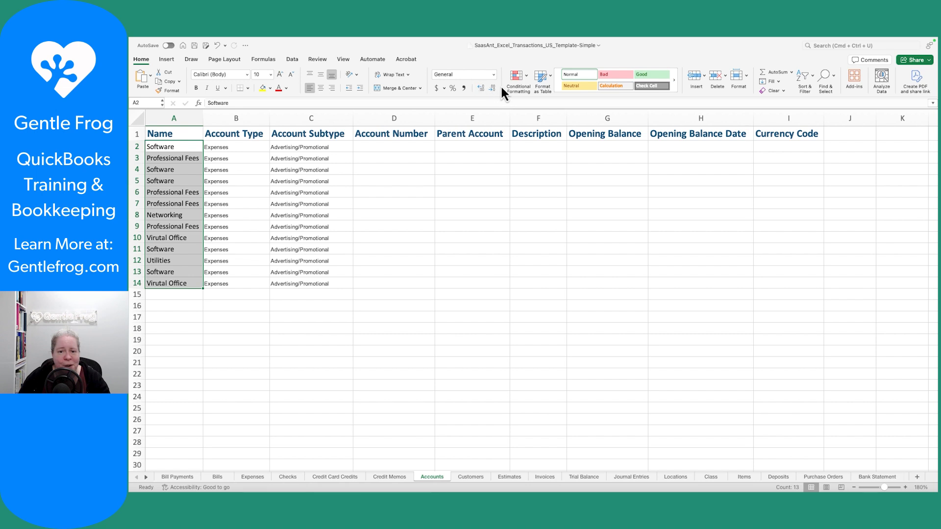
right_click(191, 182)
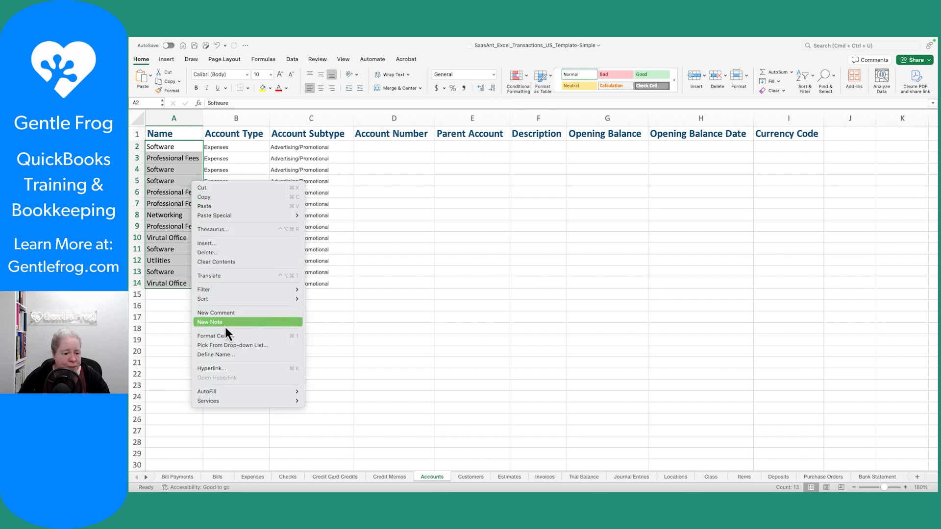
mouse_move(214, 300)
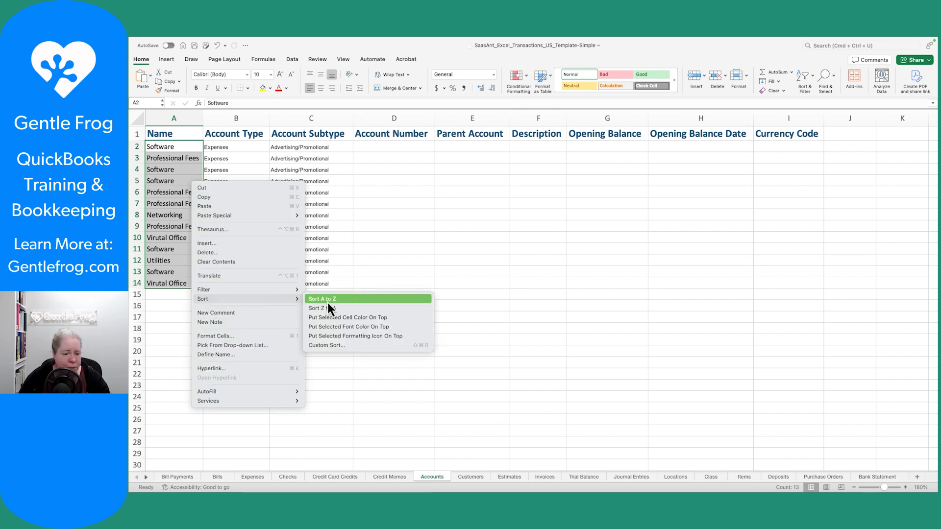
left_click(328, 301)
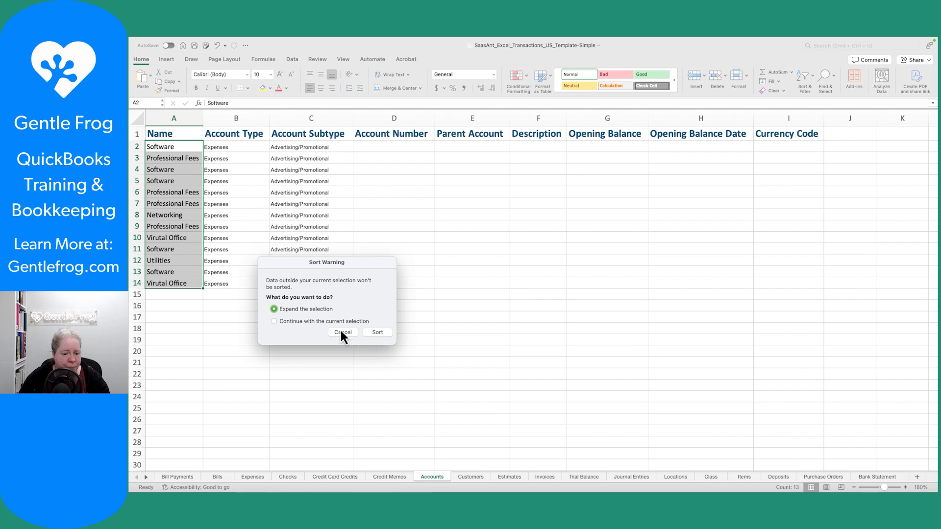
left_click(376, 332)
Step: Remove the duplicate accounts, keeping one row each for Networking, Professional Fees, Software, Utilities and Virutal Office in rows 2 to 6
left_click(187, 169)
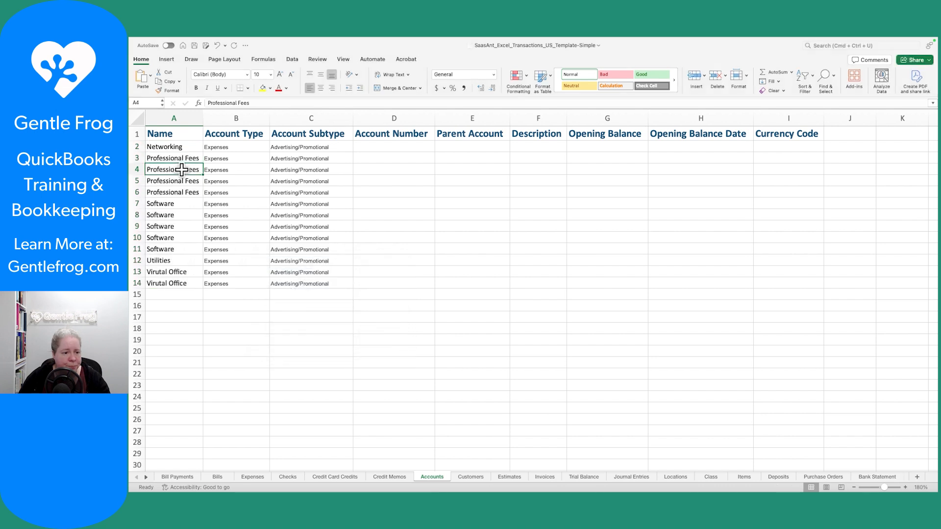
left_click_drag(188, 169, 185, 225)
key("Delete")
left_click(183, 219)
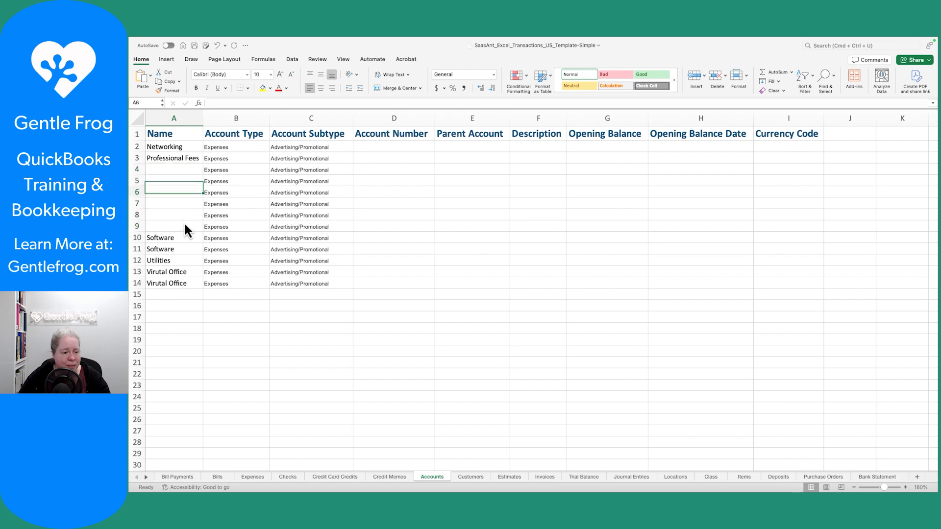
key("Down")
key("Down")
key("Down")
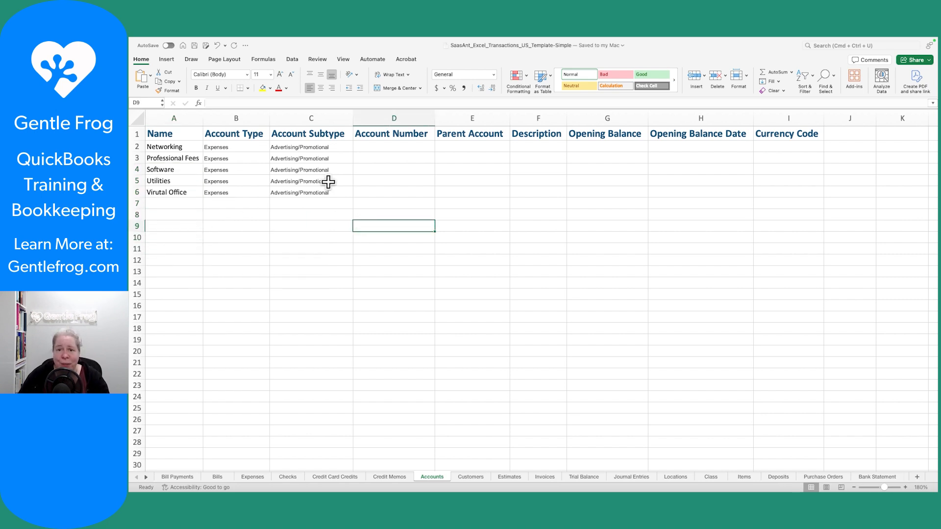
Step: Switch to QuickBooks Online in the browser, open the Apps overview and view the details of the SaasAnt reconnect task
key("super+Tab")
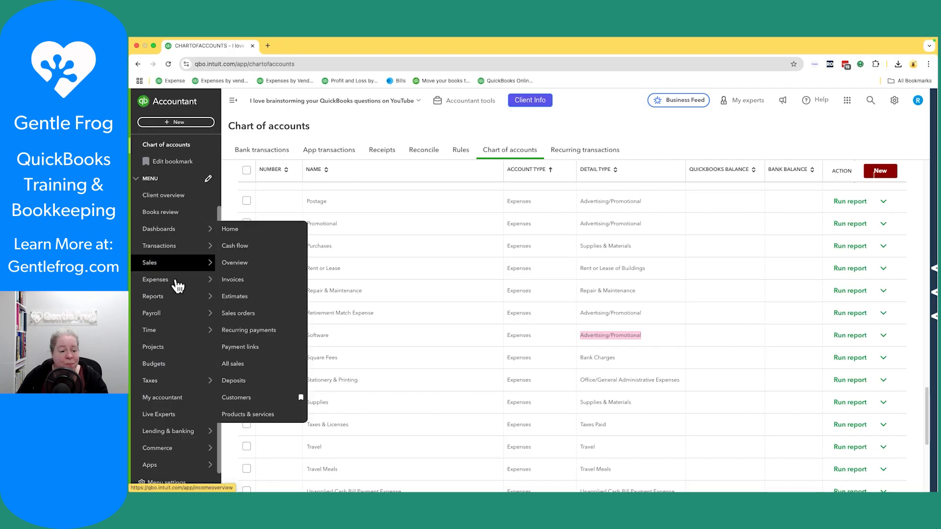
mouse_move(186, 465)
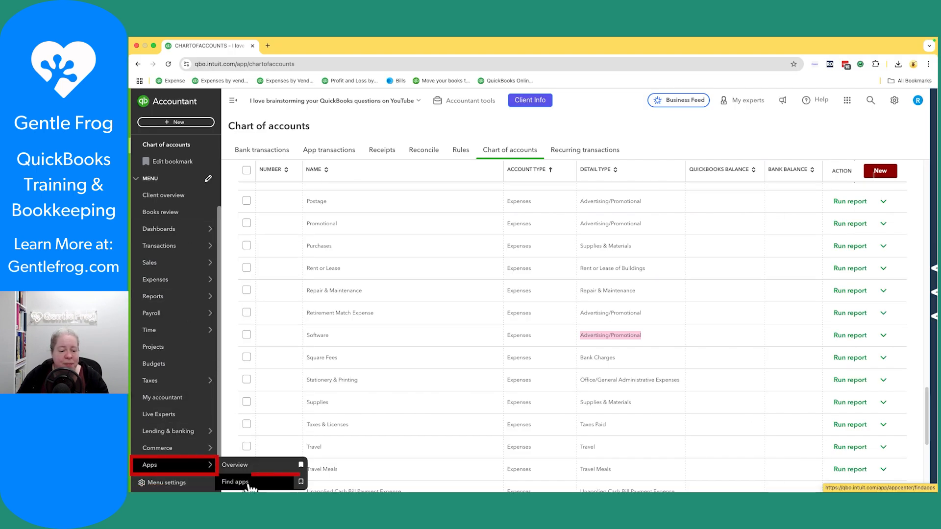
left_click(244, 468)
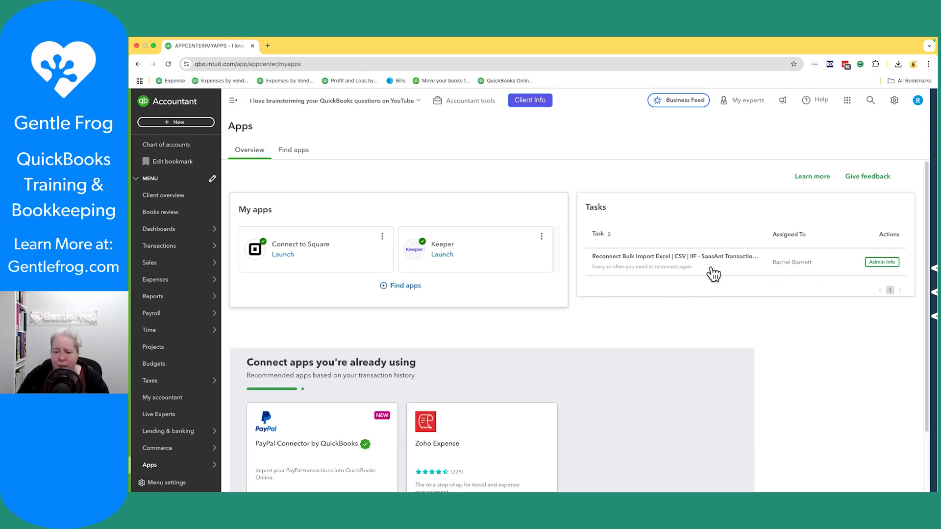
left_click(663, 268)
left_click(708, 191)
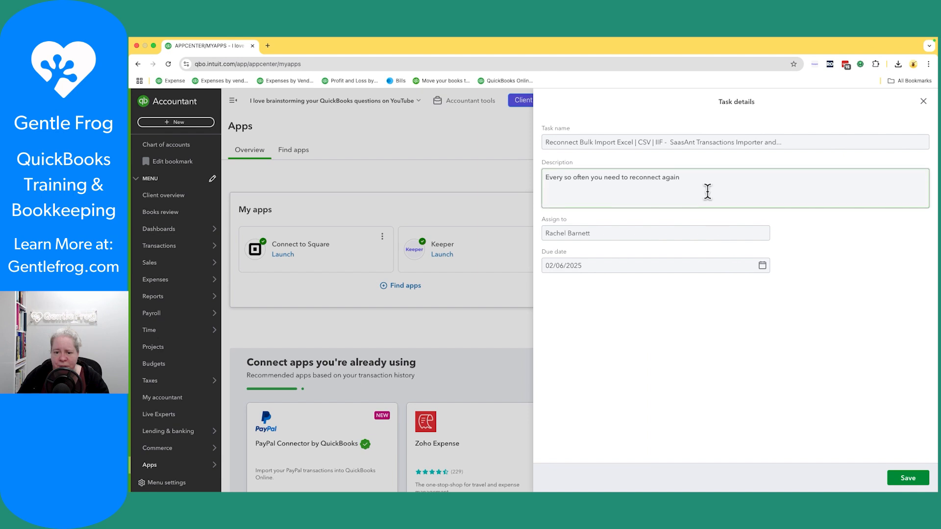
Step: Launch the SaasAnt Bulk Import app from the reloaded Apps overview and start a new file import
left_click(172, 65)
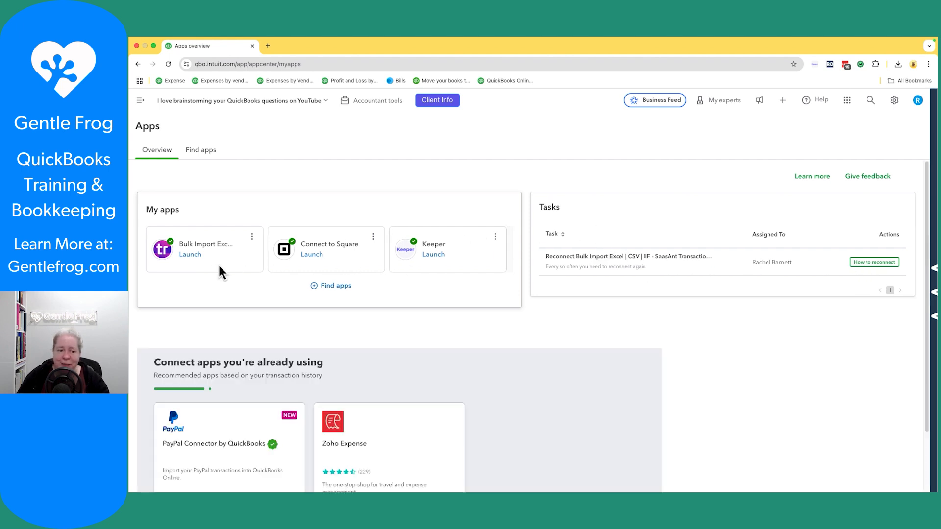
left_click(189, 255)
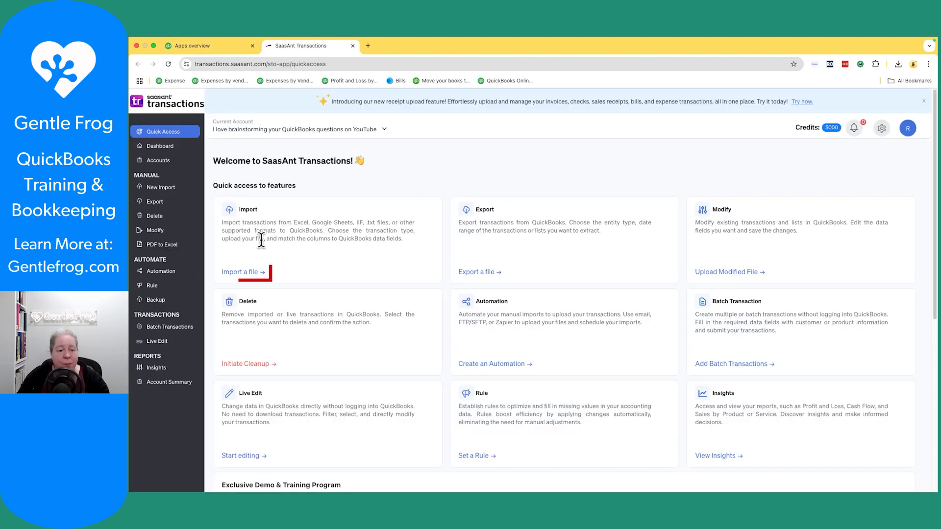
left_click(253, 273)
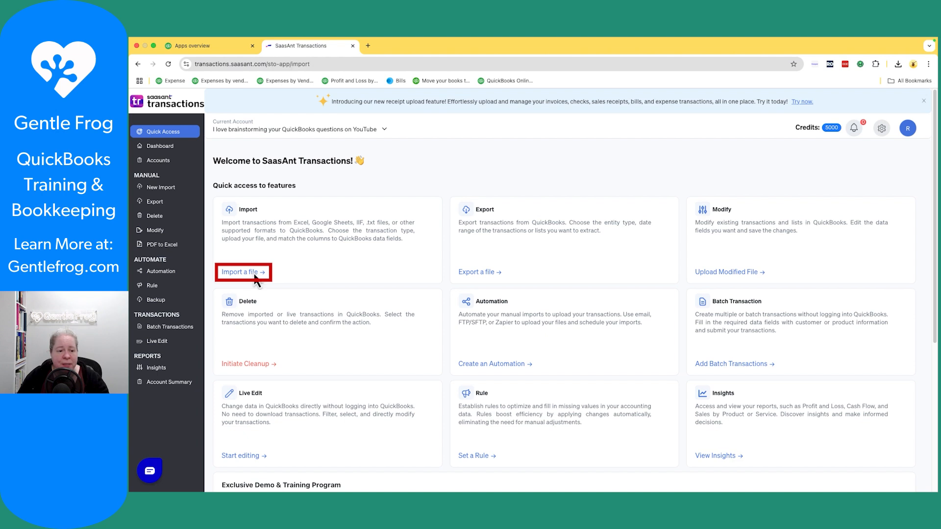
left_click(263, 435)
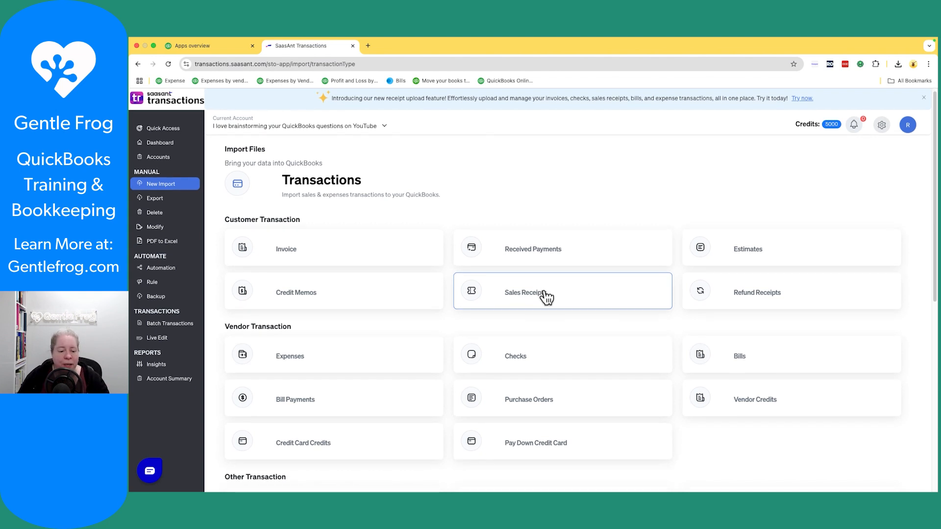
Step: Choose Accounts from the Master List as the type of data to import
scroll(546, 297, "down", 5)
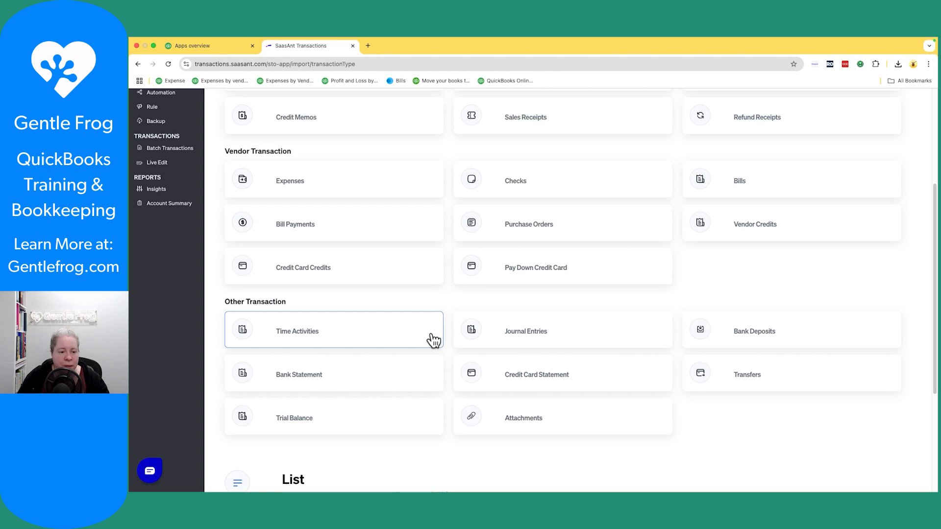
scroll(431, 341, "up", 5)
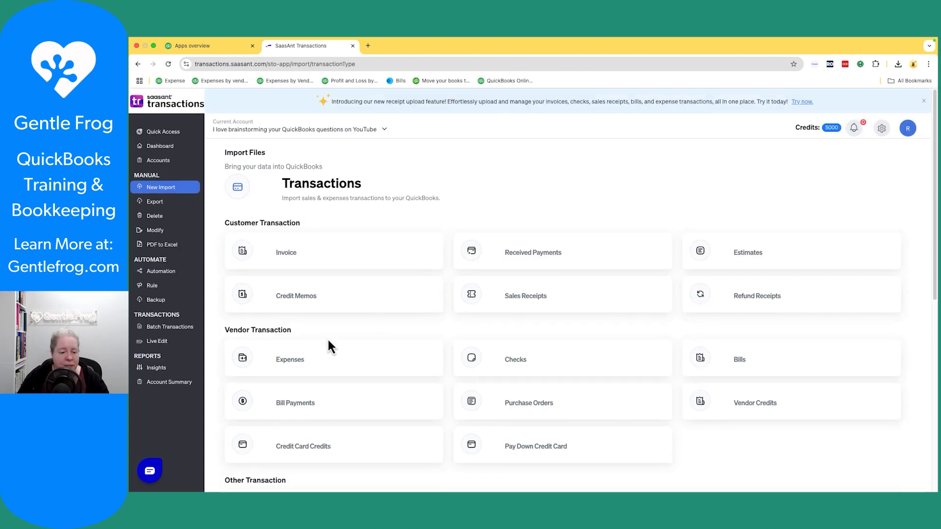
scroll(327, 342, "down", 3)
scroll(331, 348, "down", 3)
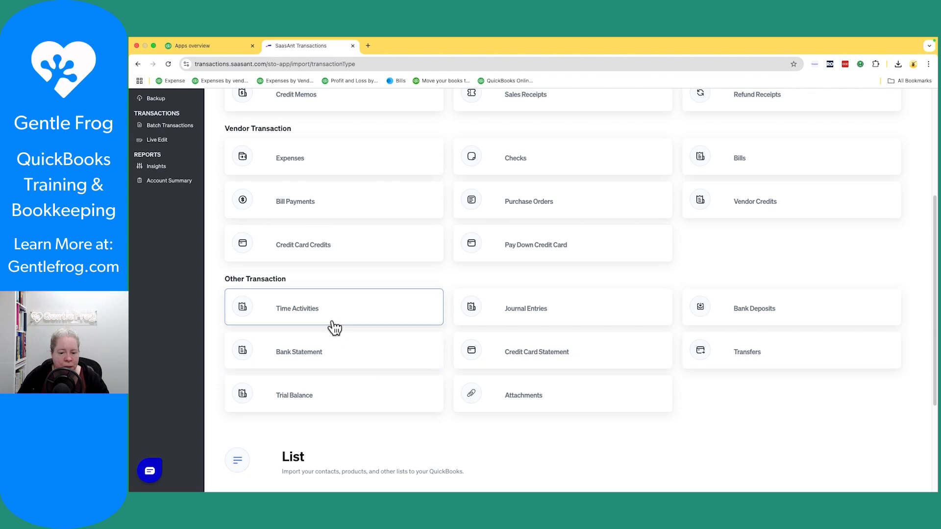
scroll(333, 339, "down", 4)
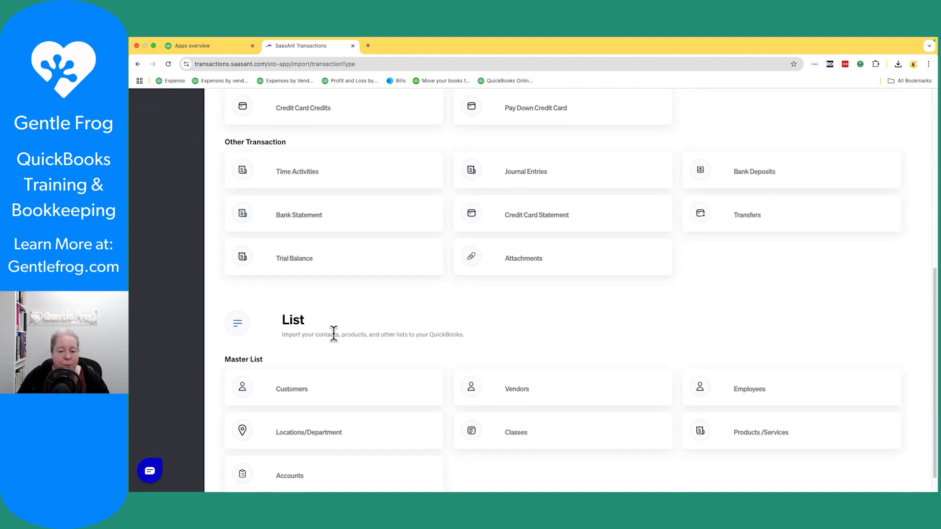
left_click(339, 475)
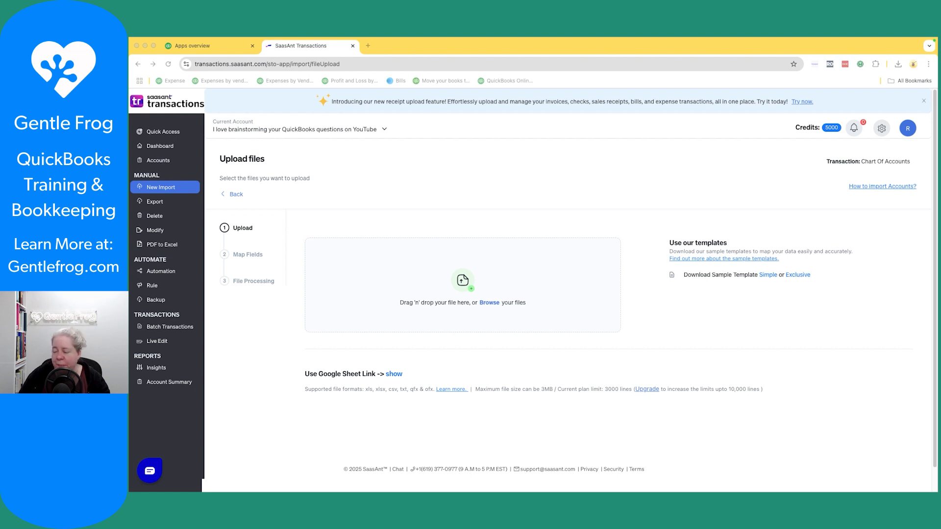
Step: Upload SaasAnt_Excel_Transactions_US_Template-Simple.xlsx for the Chart Of Accounts import and continue to field mapping
left_click_drag(618, 235, 549, 285)
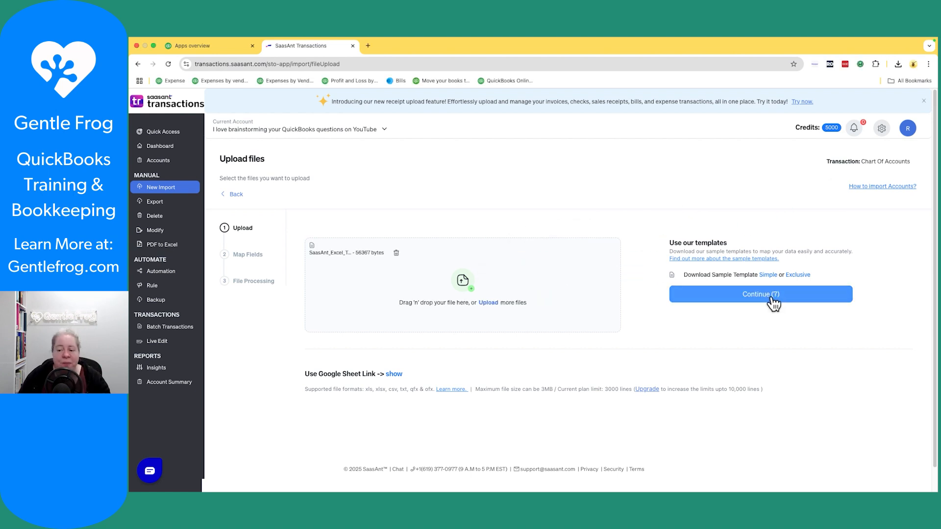
left_click(772, 297)
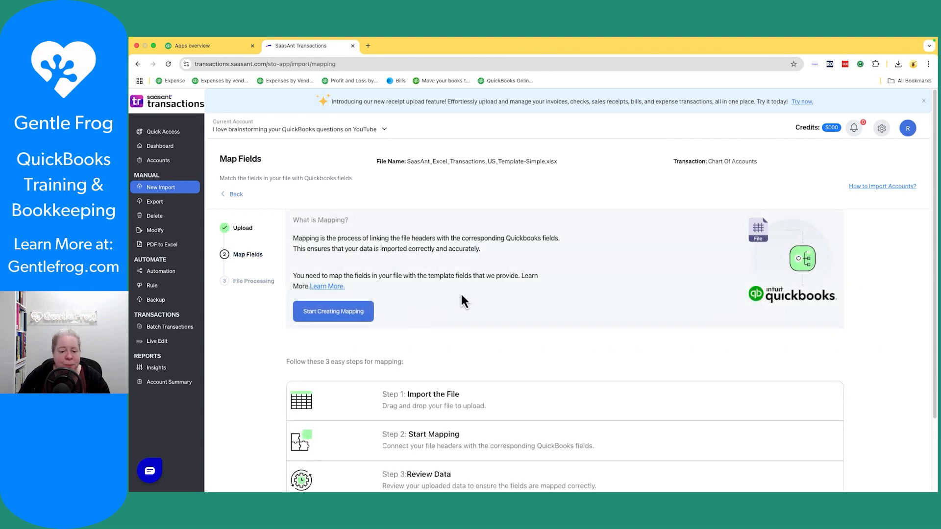
scroll(449, 312, "down", 3)
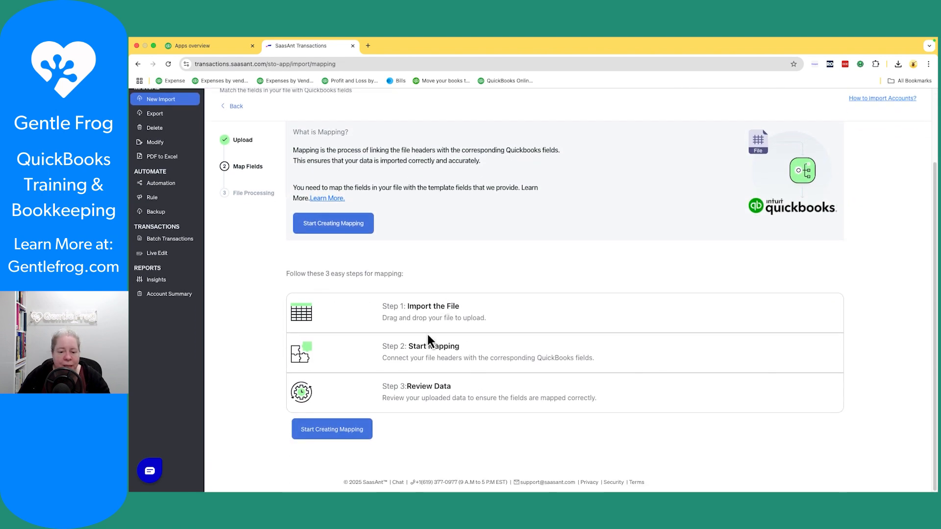
Step: Map the fields using the Accounts sheet with the automatic mapping, and upload all the account rows to QuickBooks
left_click(344, 429)
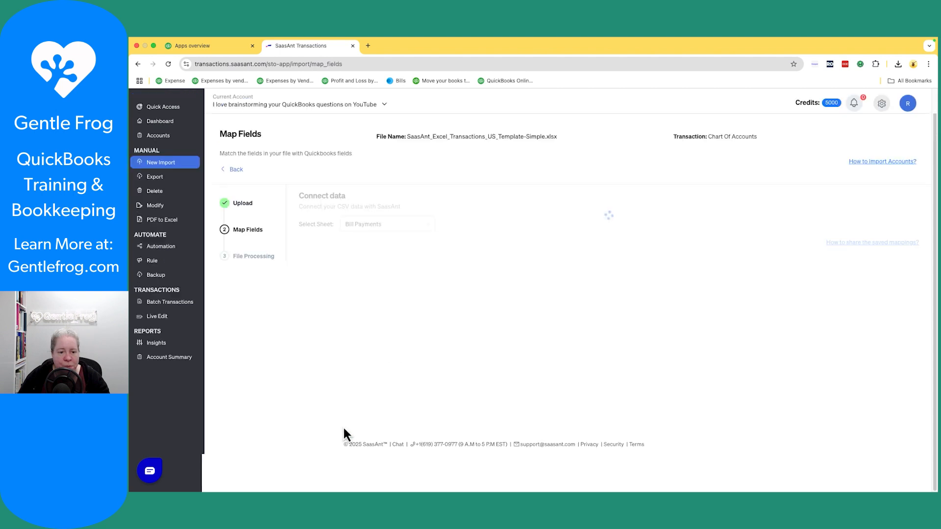
left_click(412, 192)
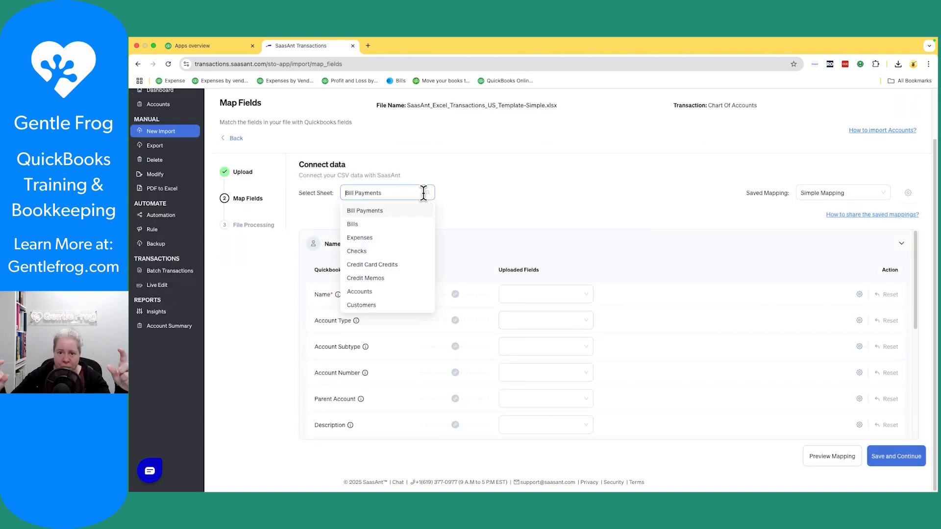
left_click(363, 292)
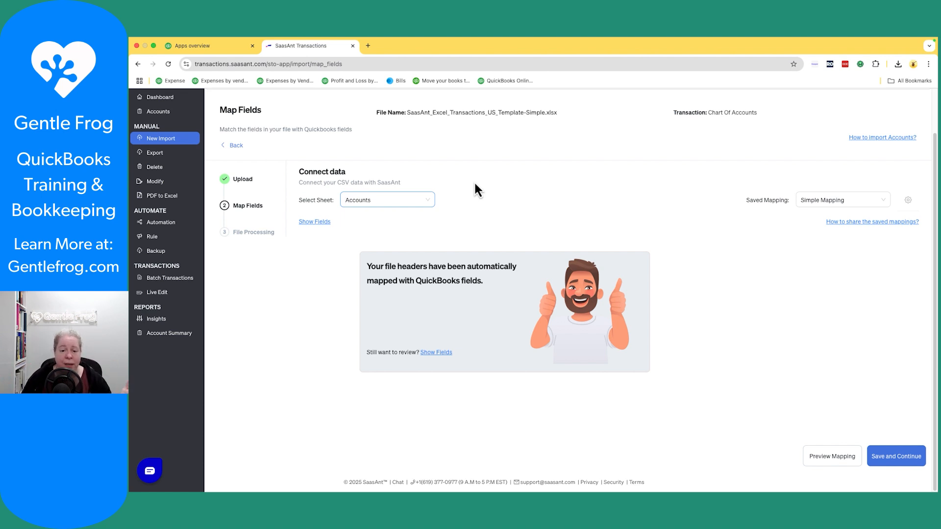
left_click(896, 460)
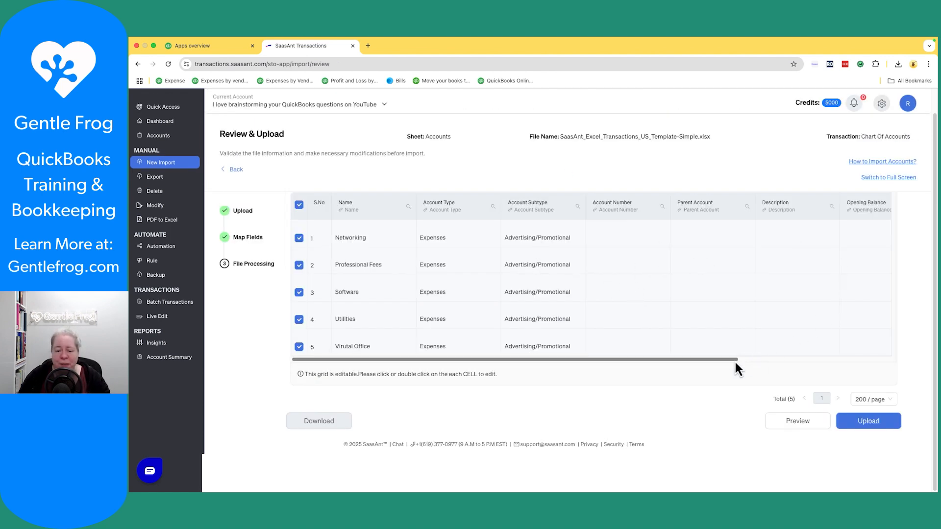
left_click(871, 420)
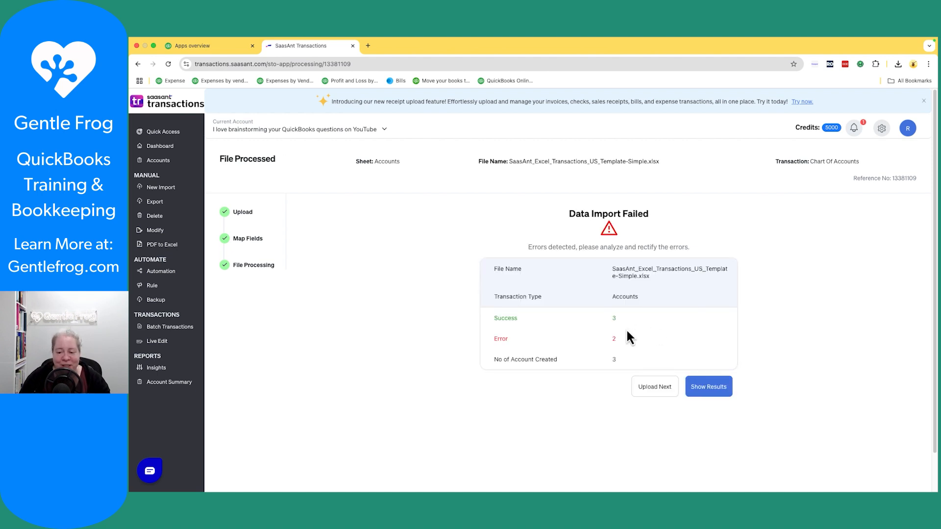
Step: Show the import results and examine both the failed and the successful account rows
left_click(704, 390)
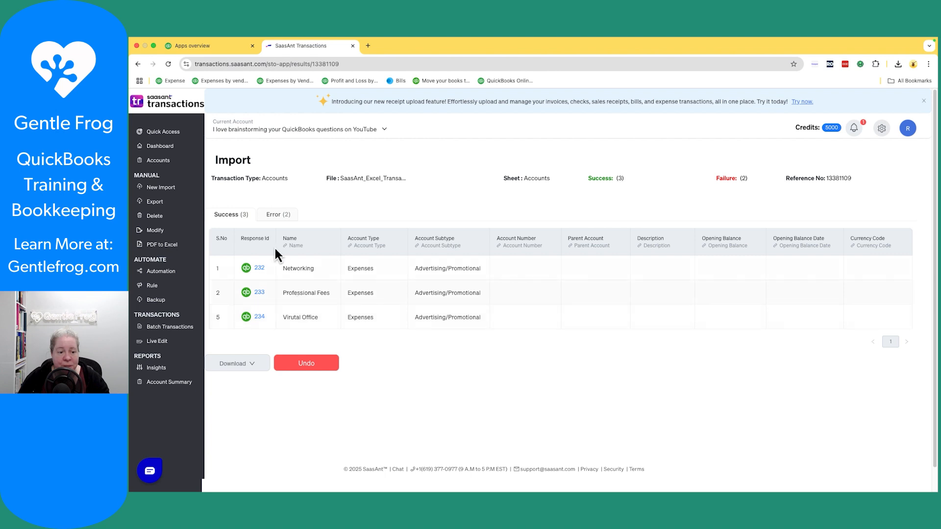
left_click(276, 216)
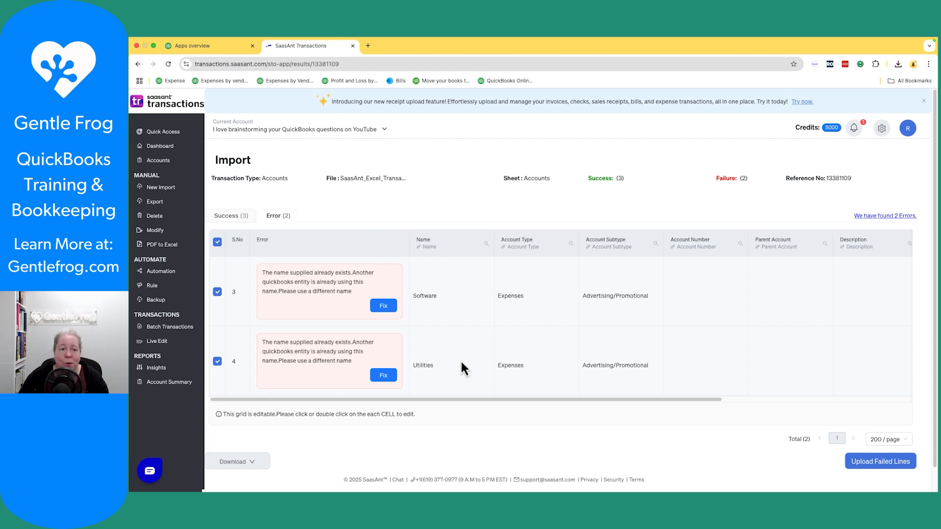
left_click(235, 216)
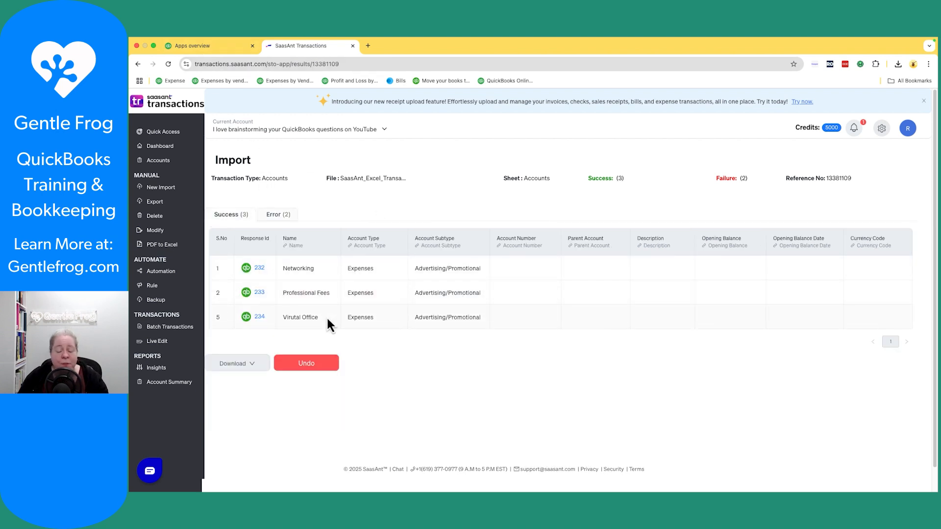
Step: Switch to QuickBooks Online and look through the expense accounts in the chart of accounts for the imported ones
left_click(208, 45)
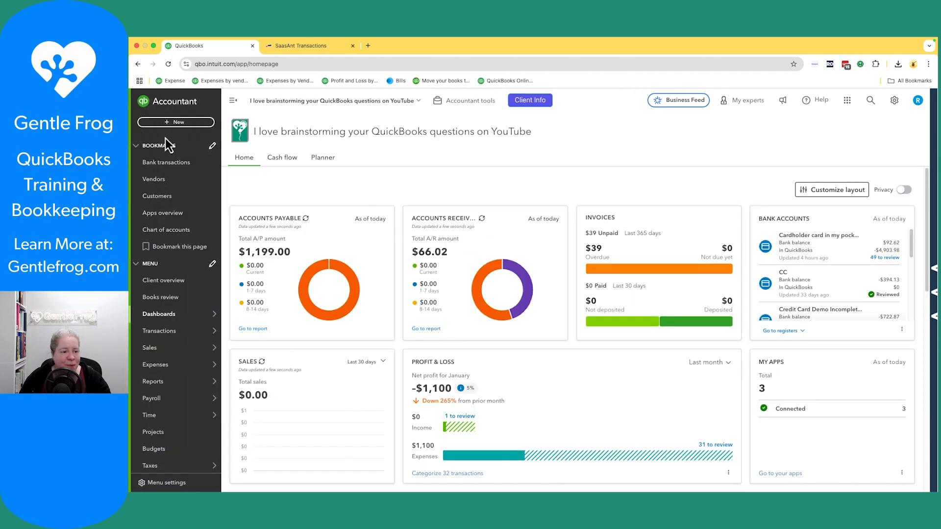
left_click(183, 229)
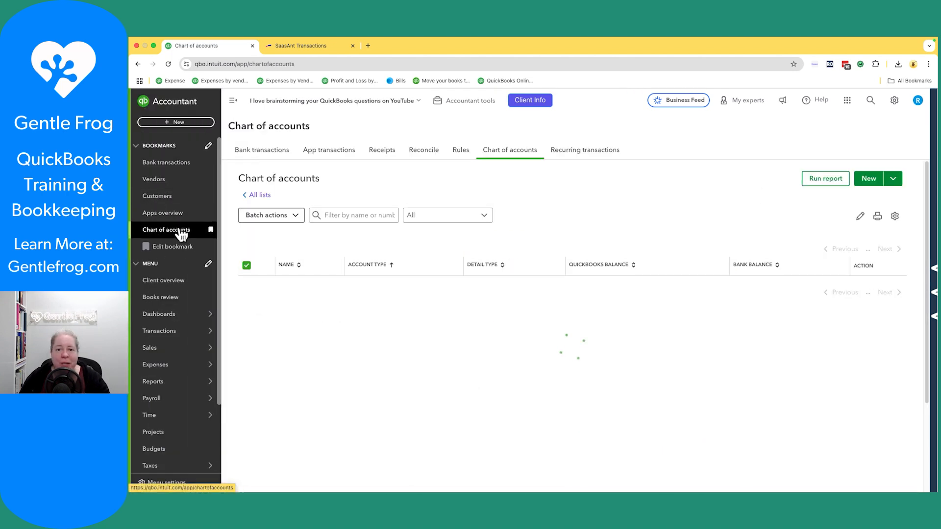
scroll(349, 224, "down", 15)
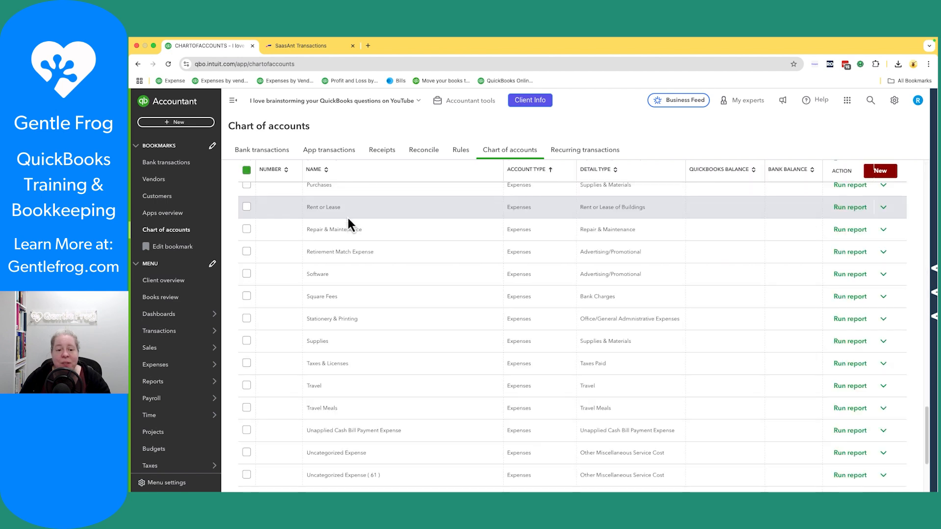
scroll(381, 347, "down", 2)
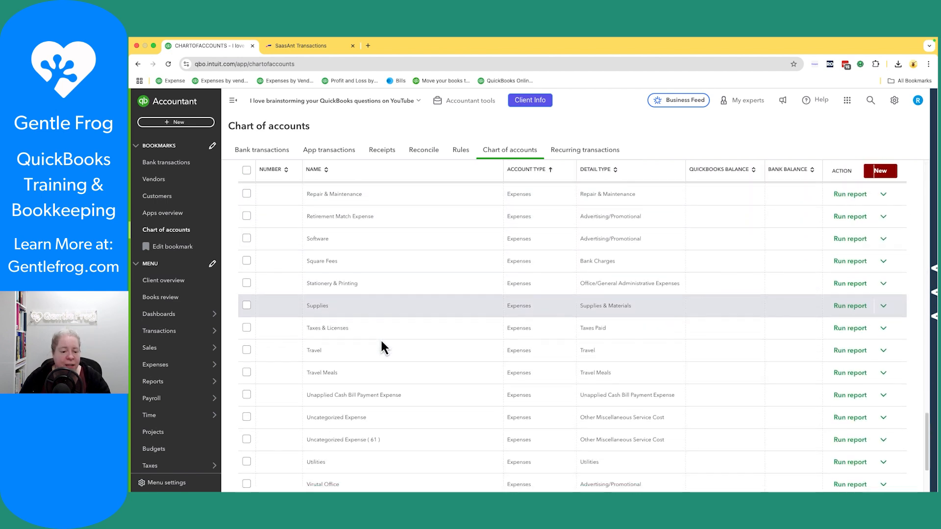
scroll(381, 342, "down", 3)
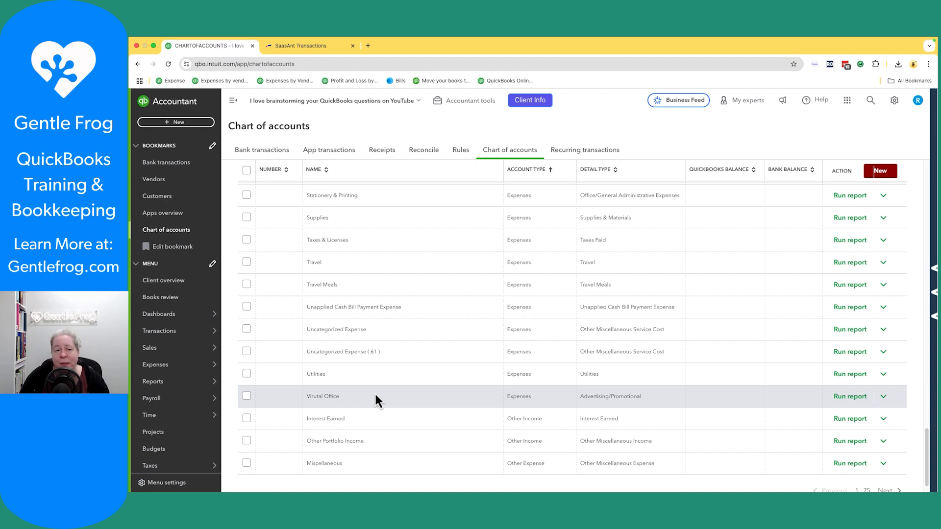
scroll(387, 379, "up", 2)
scroll(387, 385, "up", 8)
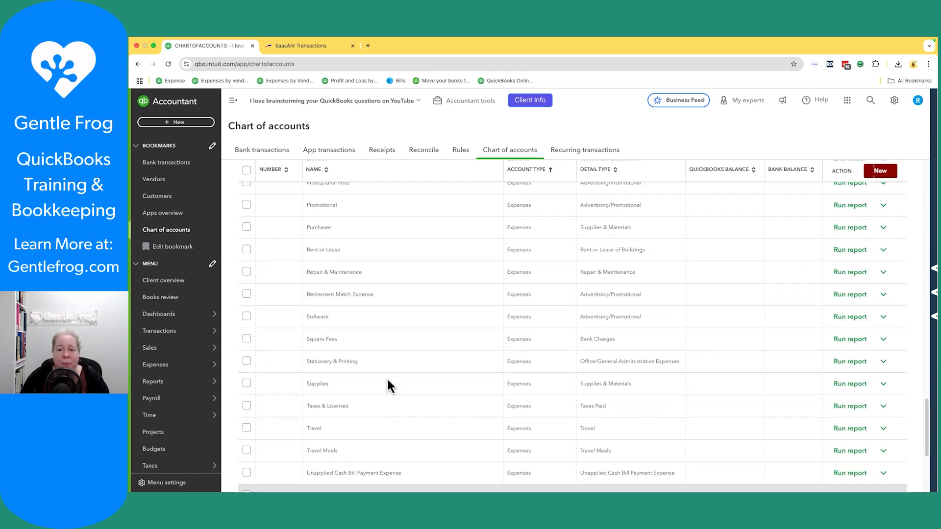